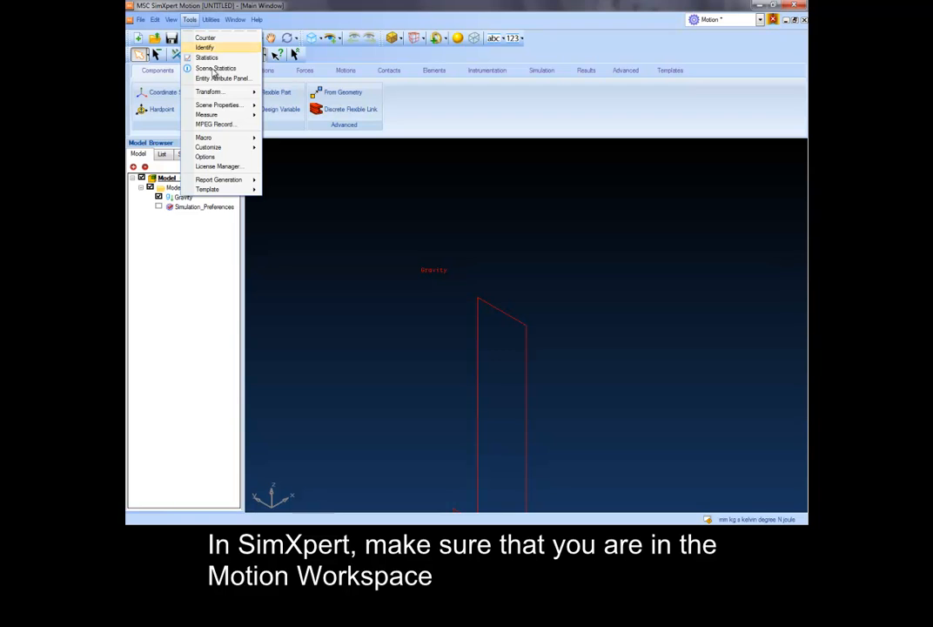
- Check the basic units and that CAD import creates a part for each Parasolid body, then accept the user options
click(219, 158)
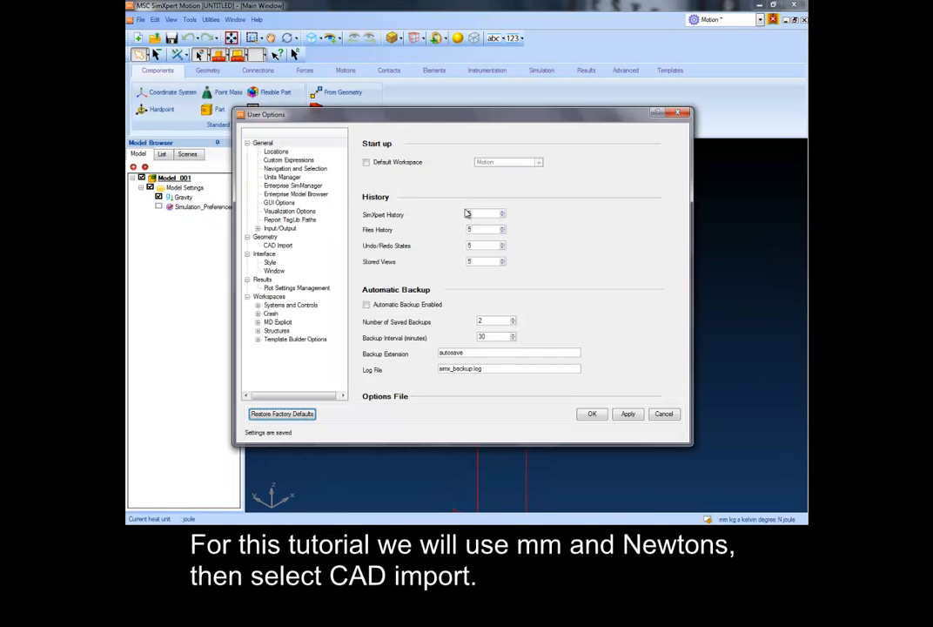
click(296, 178)
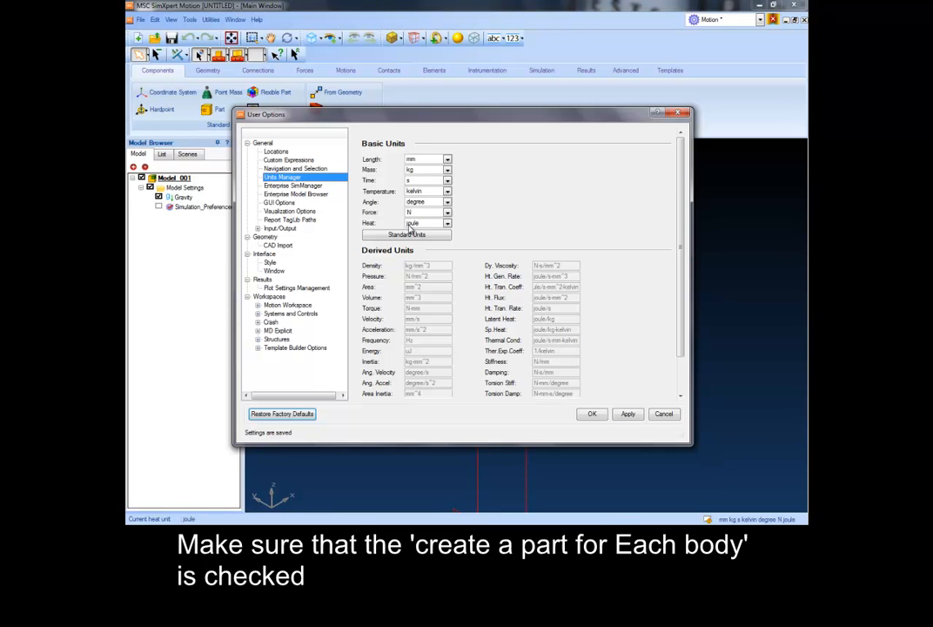
click(283, 246)
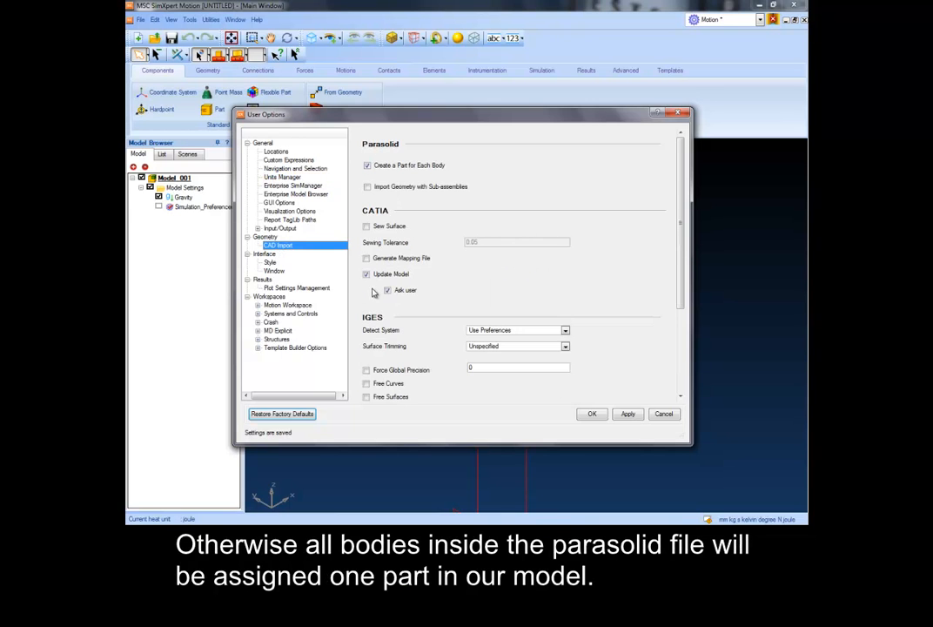
click(592, 414)
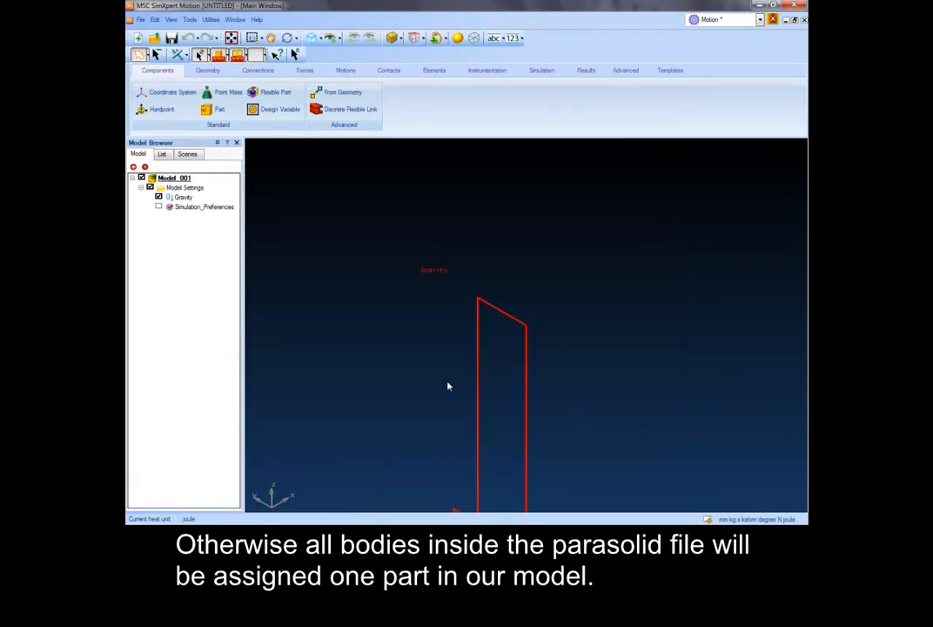
- Import the 4bar1.x_t geometry and create a part named link1 with Part1 as its inertia geometry
click(140, 19)
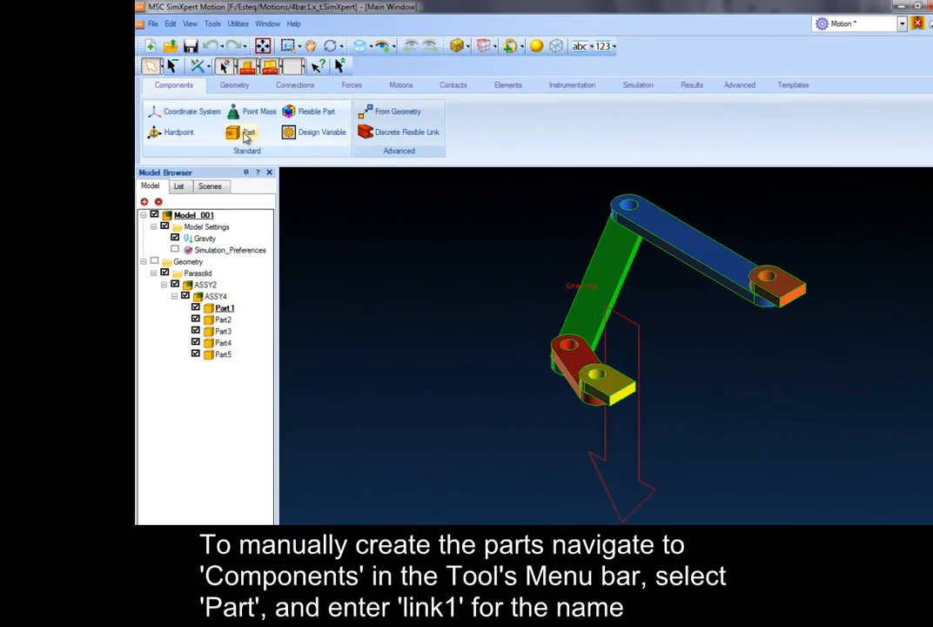
click(246, 135)
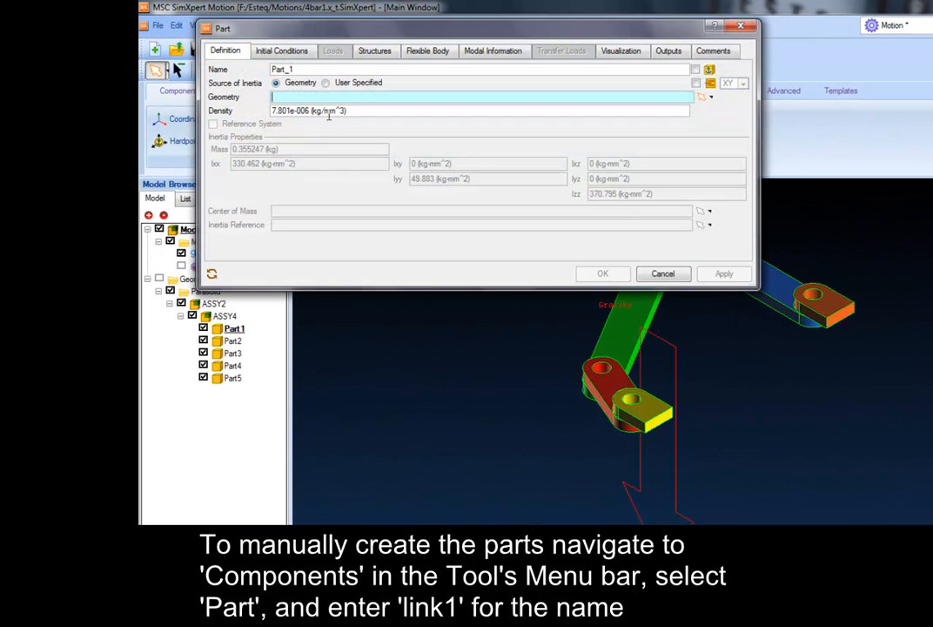
double_click(303, 68)
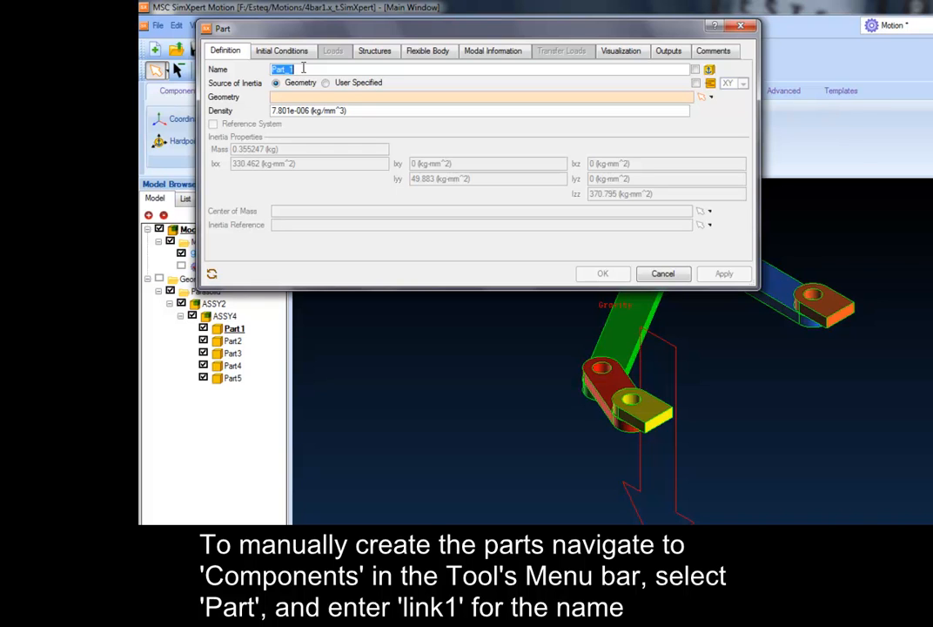
text(link1)
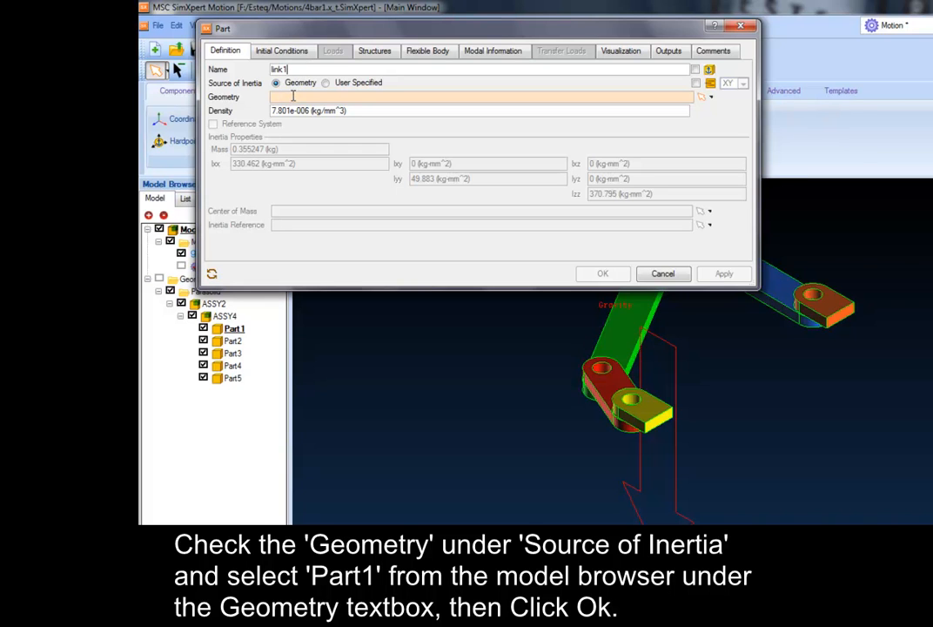
click(293, 96)
click(234, 329)
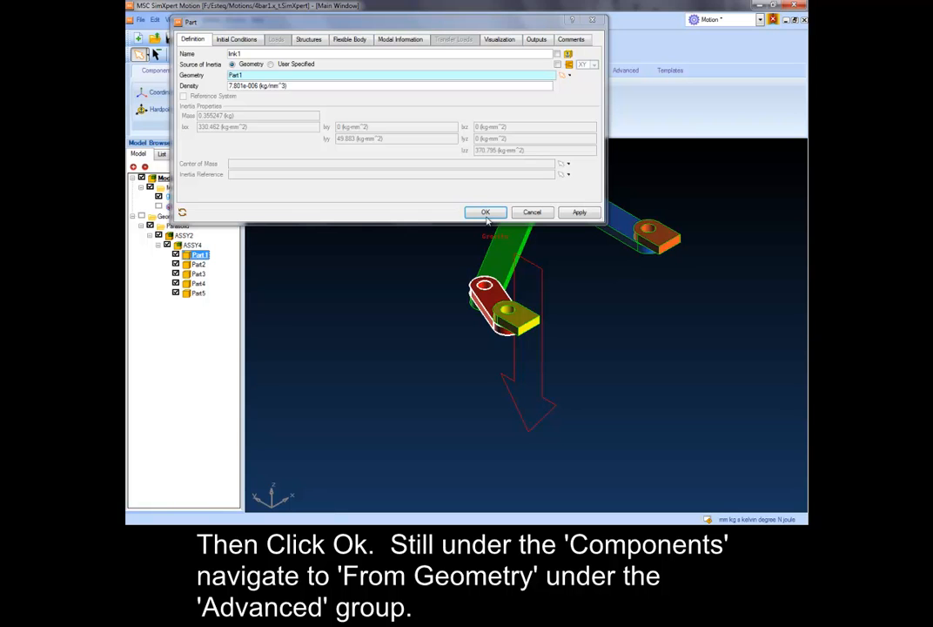
click(486, 213)
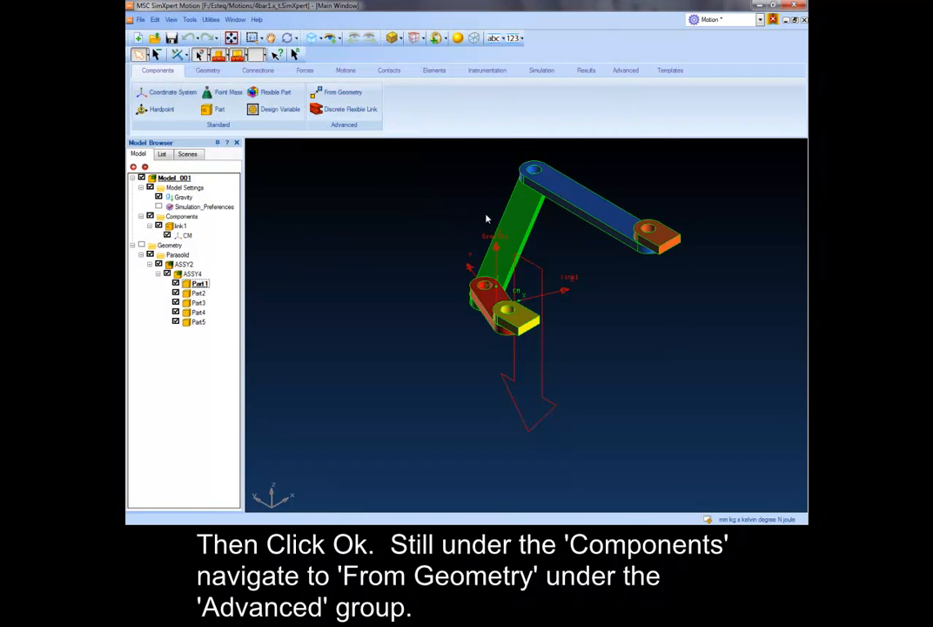
- Start creating parts from the remaining geometry, naming Part2 link2, Part3 link3, Part4 lug1 and Part5 lug2
click(345, 93)
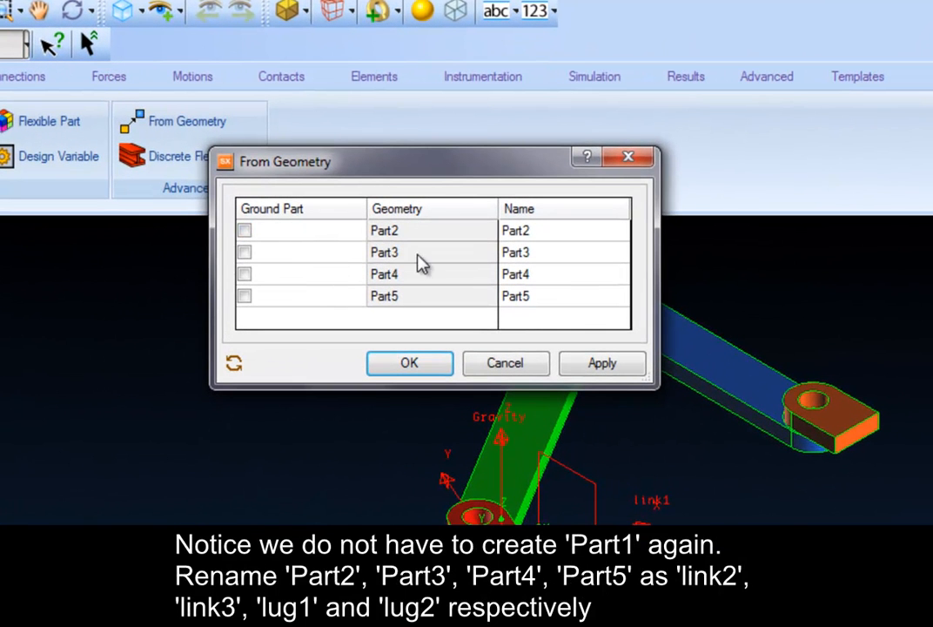
click(550, 233)
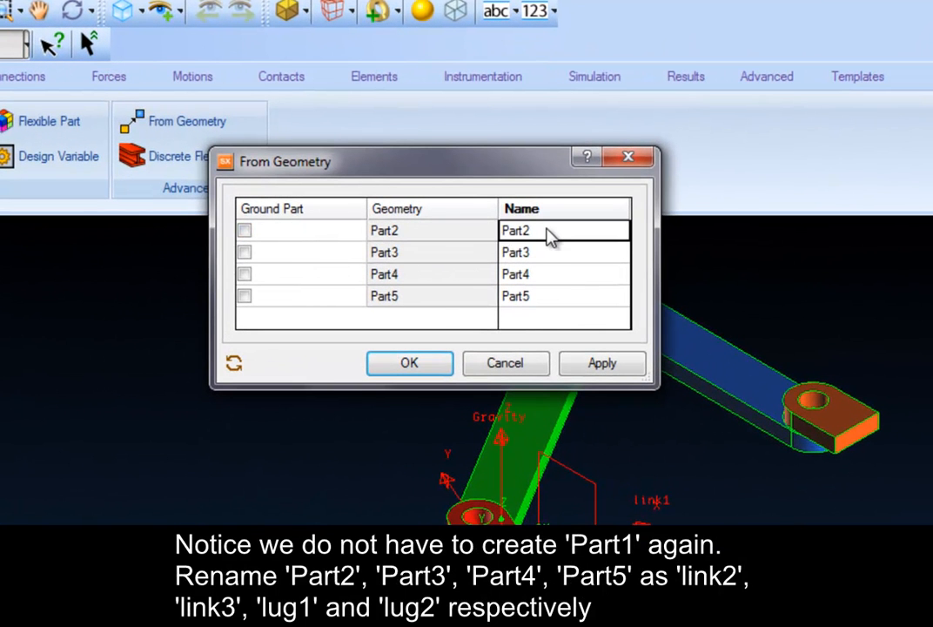
key(BackSpace)
text(link2)
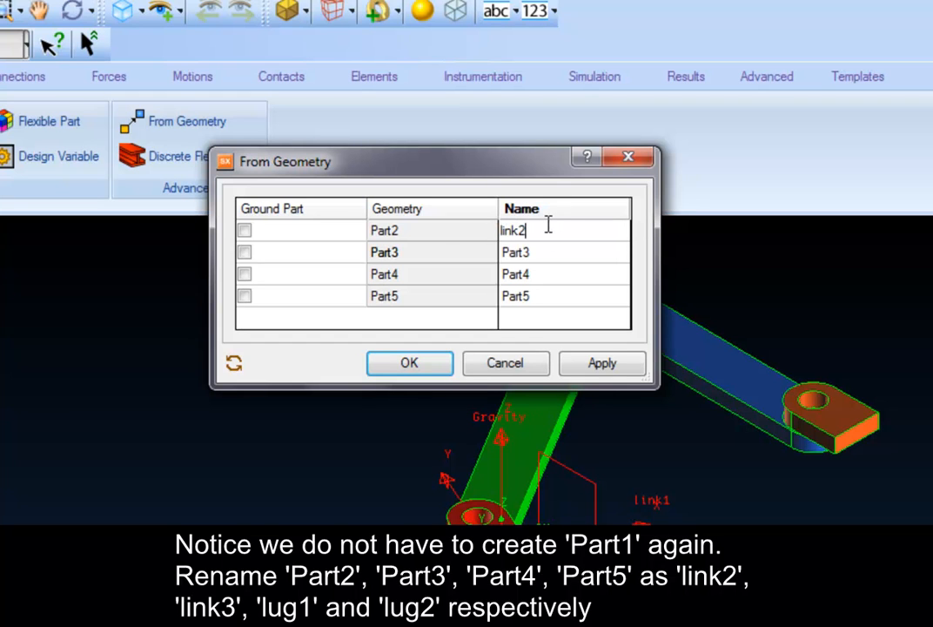
key(Return)
text(link3)
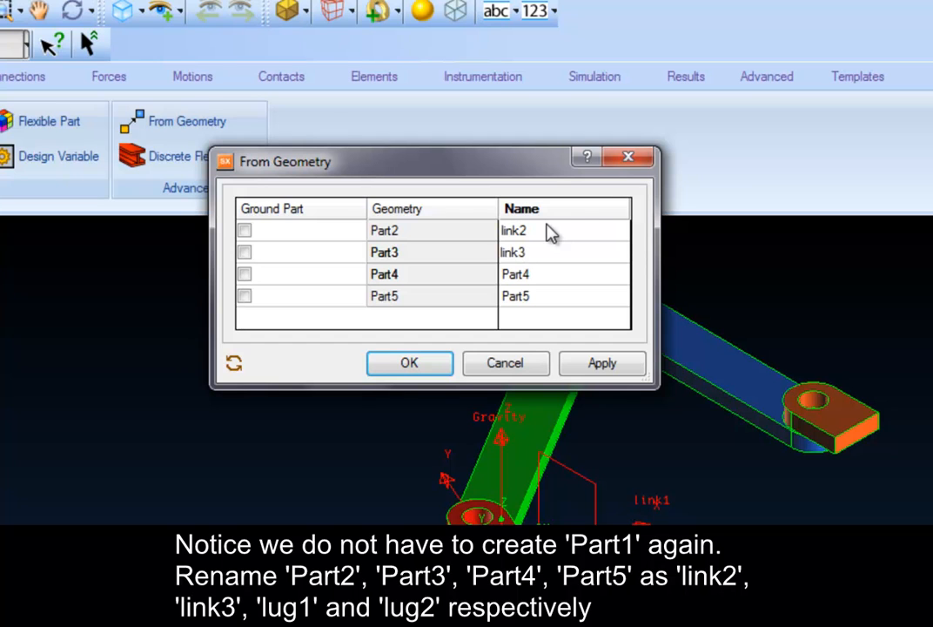
key(Return)
text(lug1)
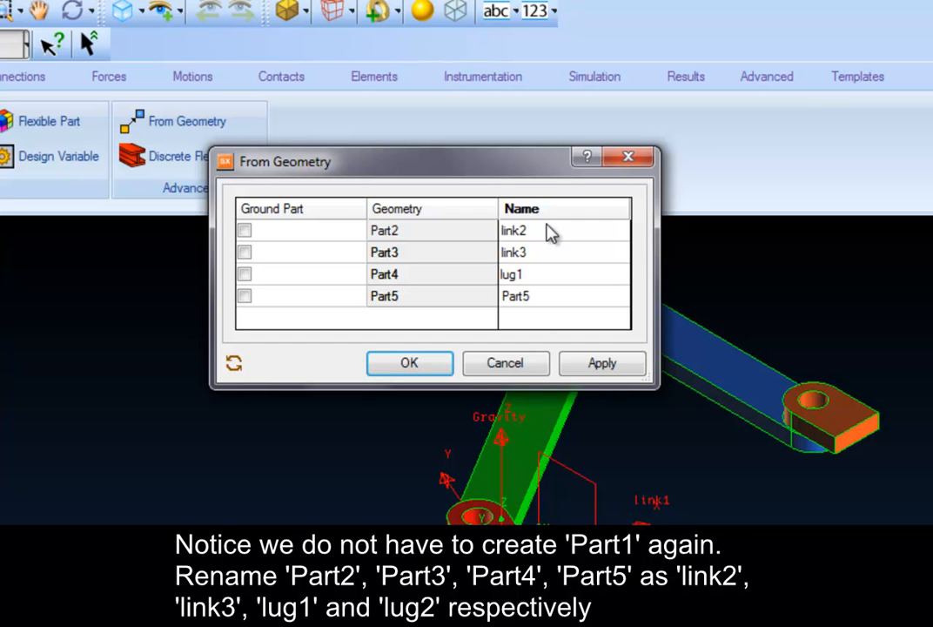
key(Return)
text(lug2)
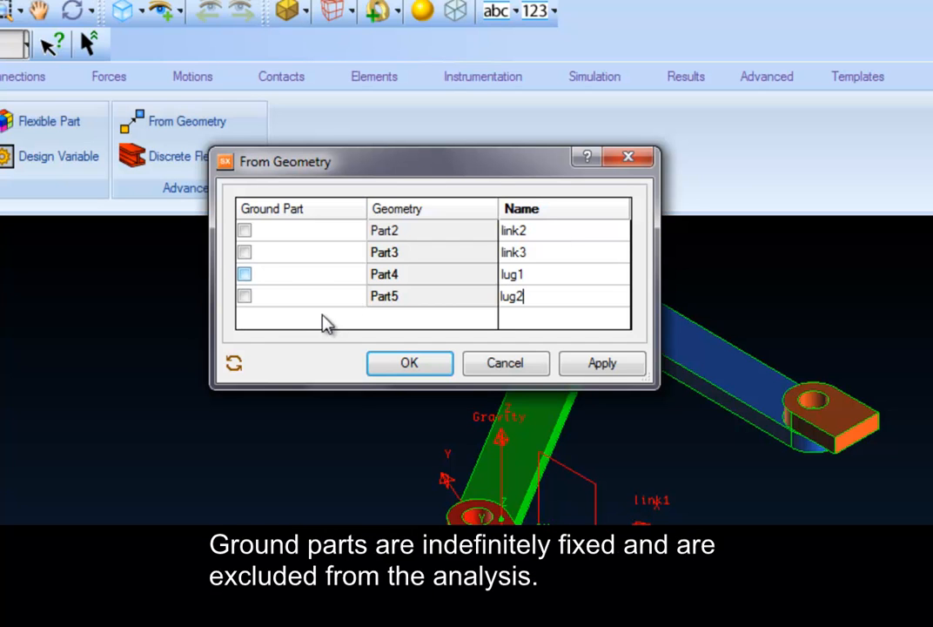
- Mark Part4 (lug1) and Part5 (lug2) as ground parts and create all the listed parts
click(247, 275)
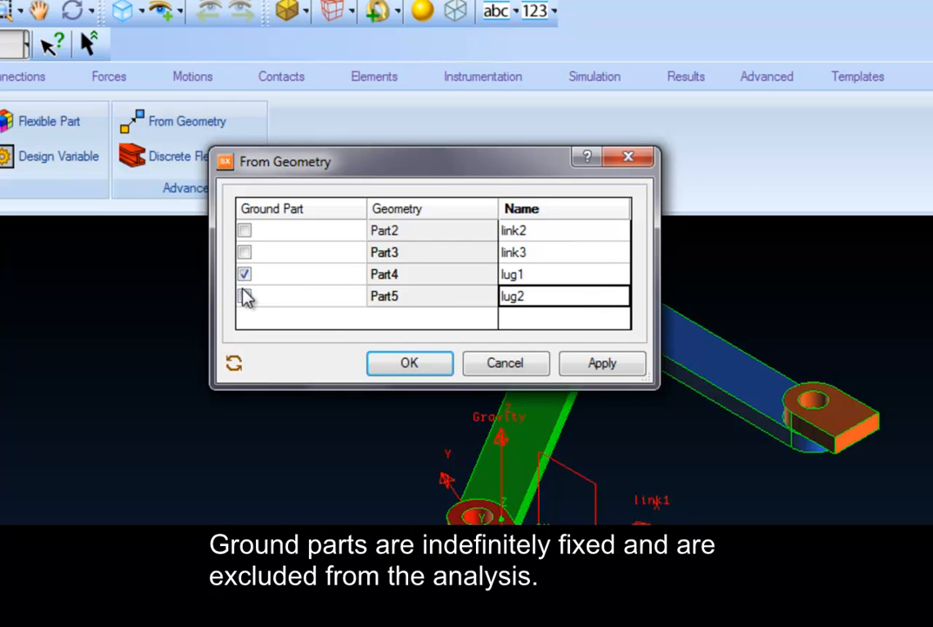
click(245, 296)
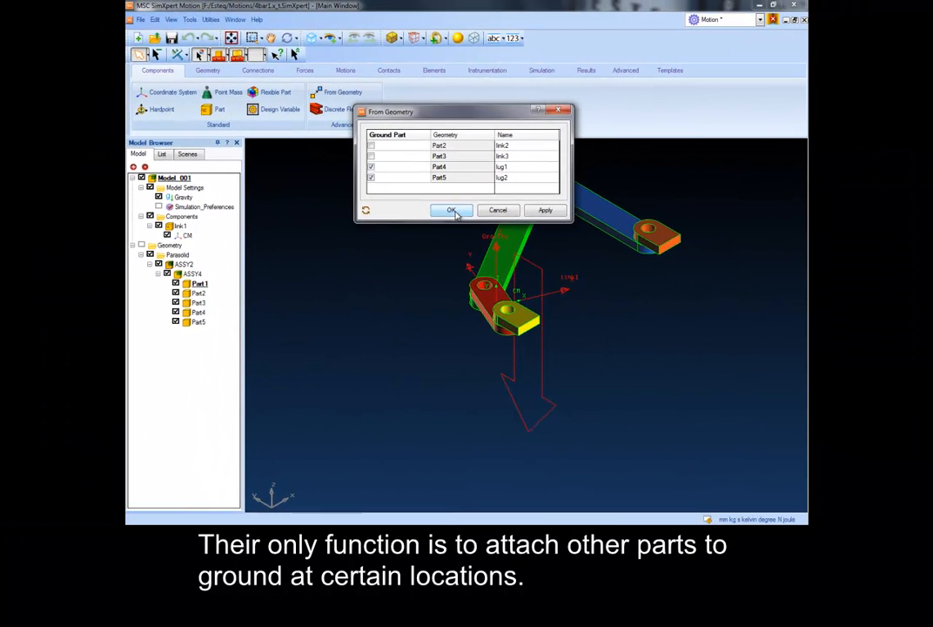
click(418, 369)
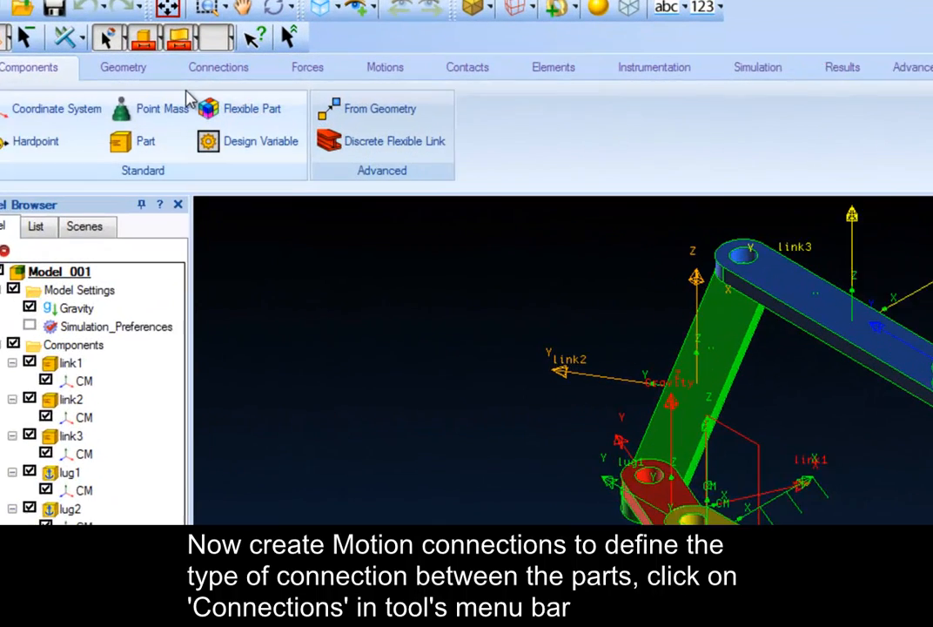
- Create a revolute connector between link1 and link2, located on the circular hole edge where the two links meet, with global orientation
click(209, 67)
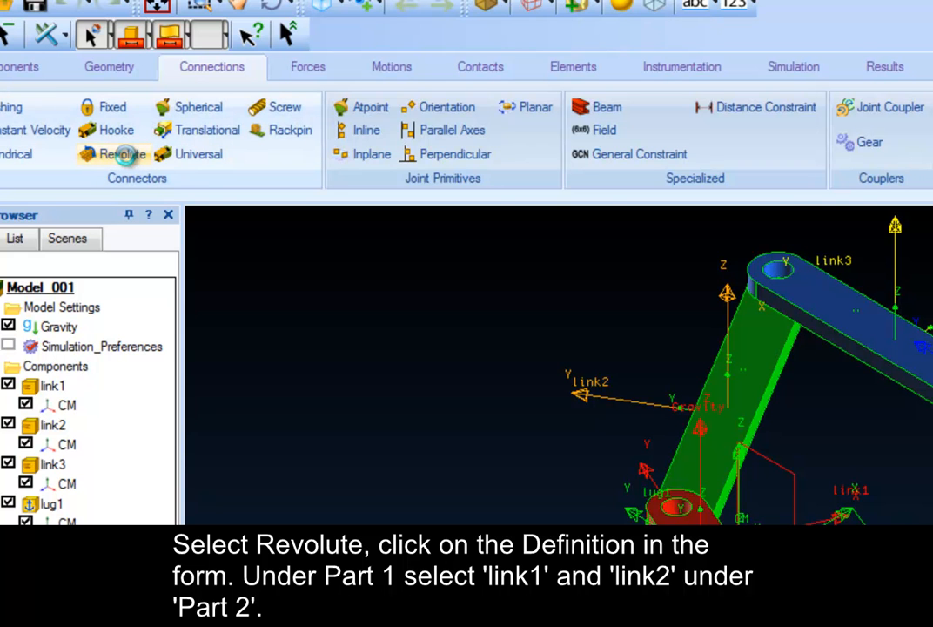
click(126, 157)
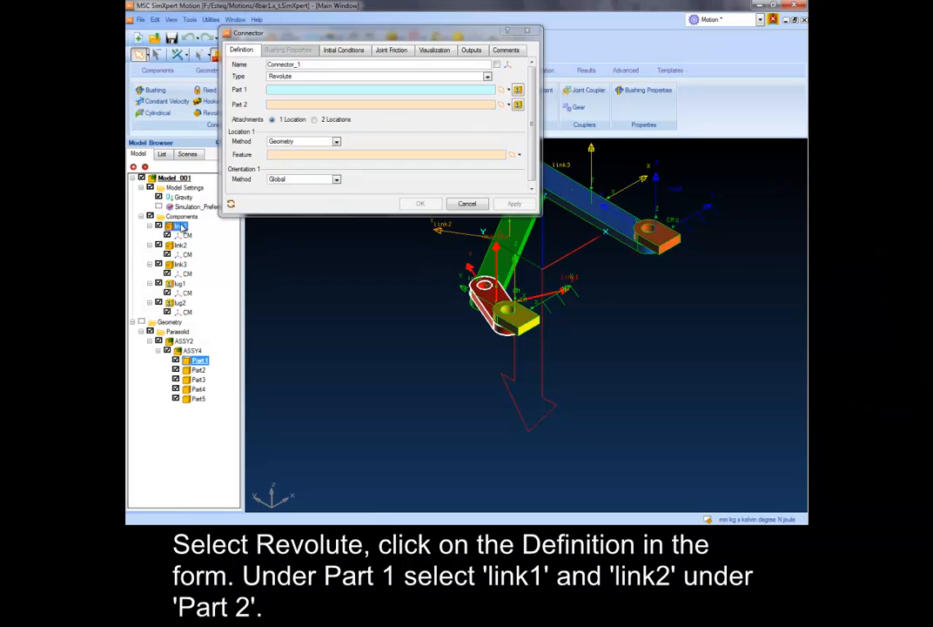
click(53, 384)
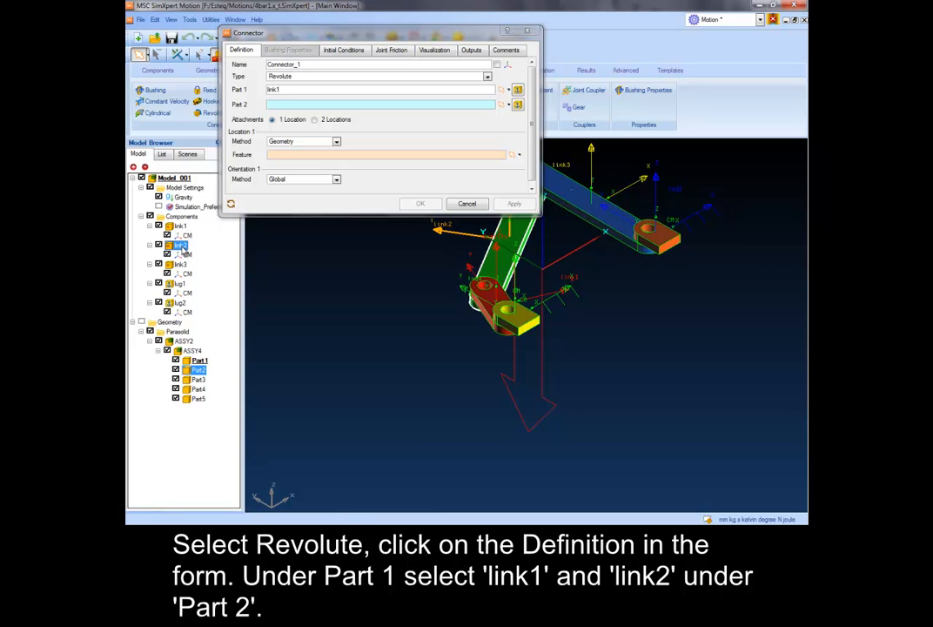
click(181, 246)
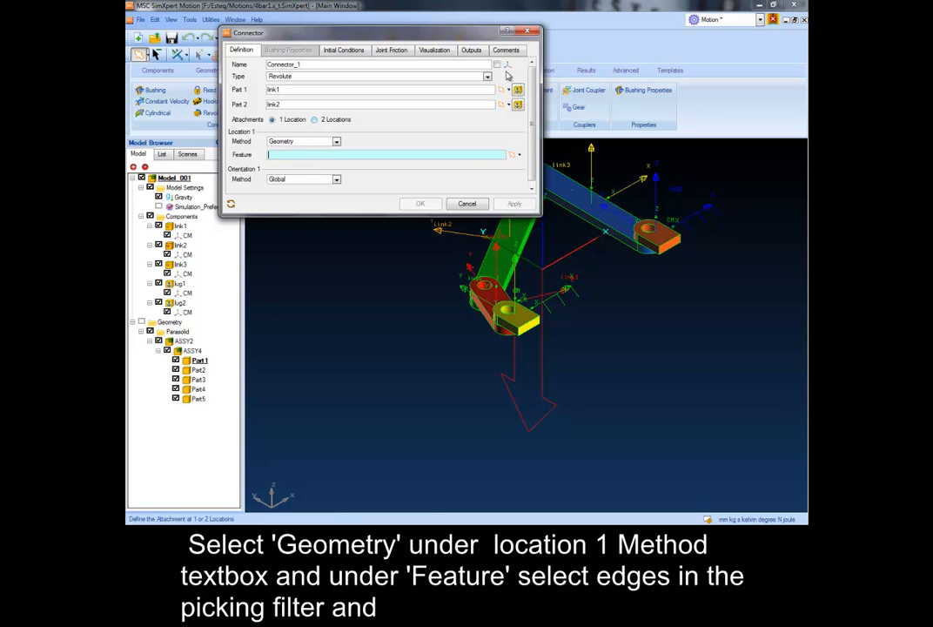
drag(394, 30, 317, 5)
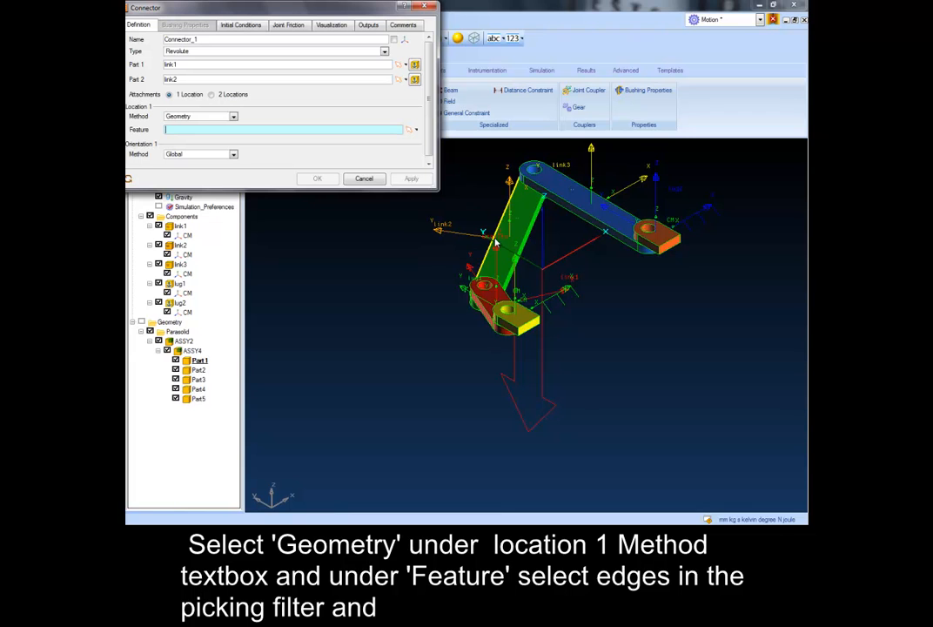
middle_drag(495, 243, 581, 342)
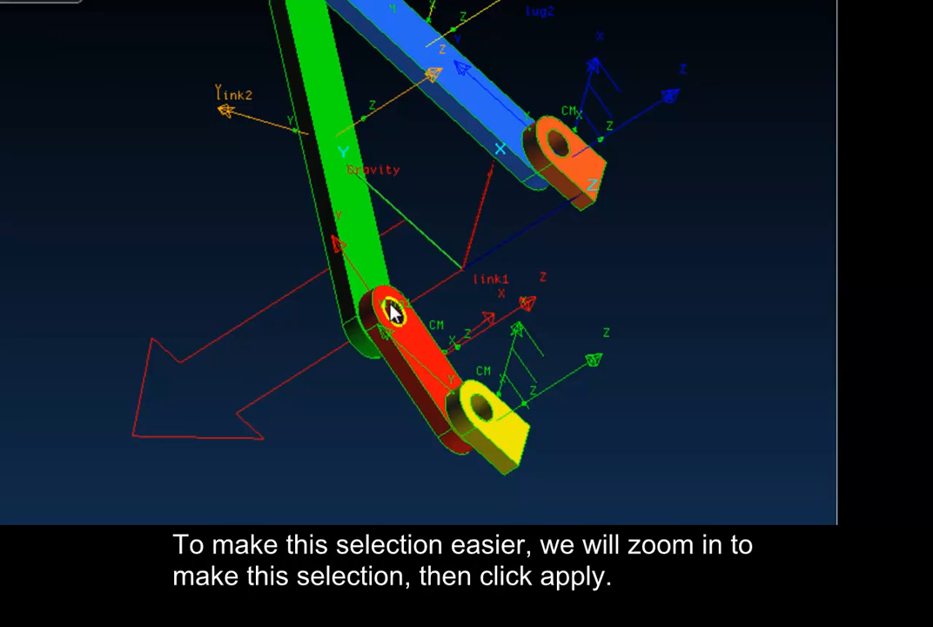
click(392, 311)
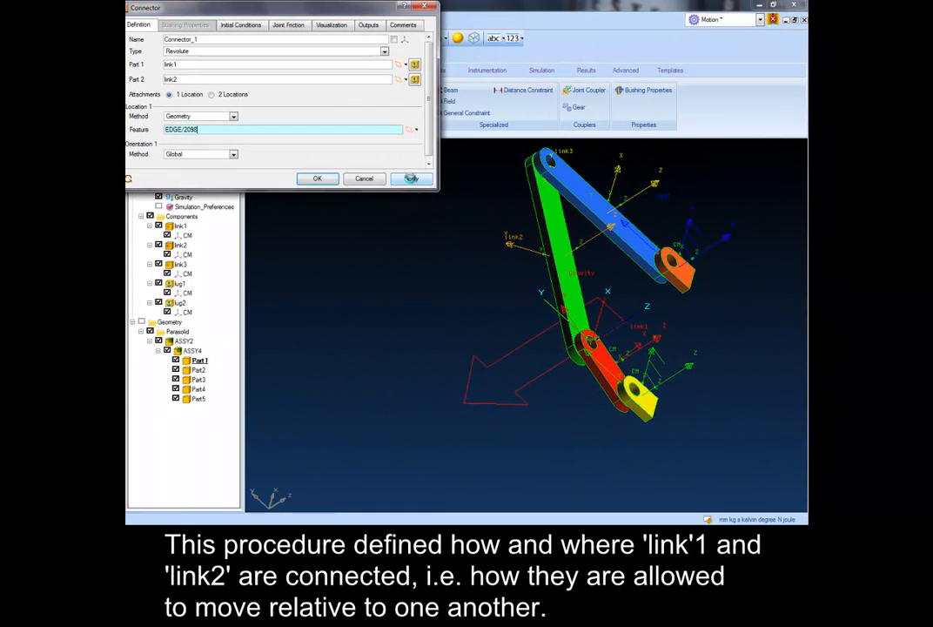
click(411, 179)
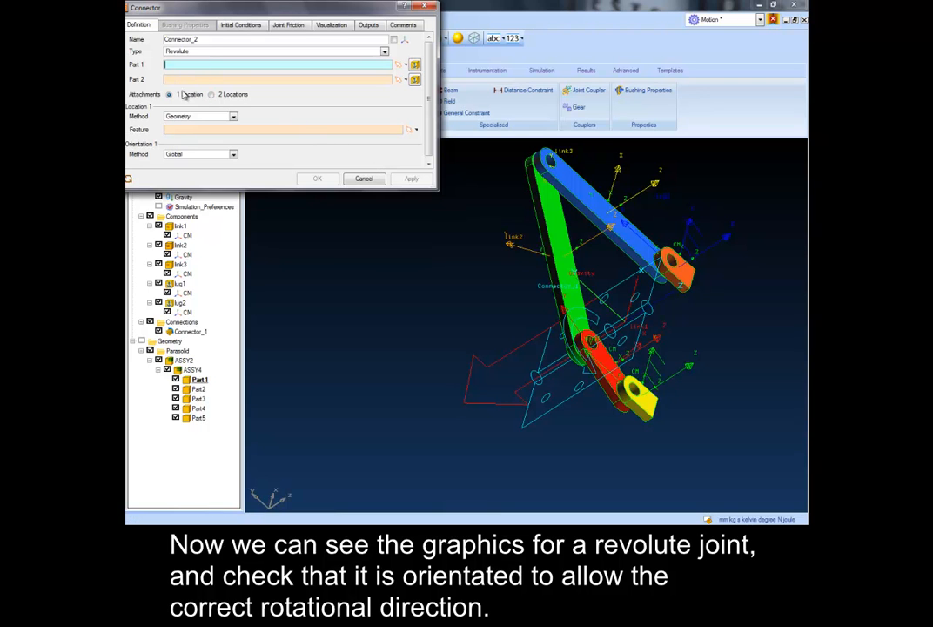
- Create a revolute connector between link2 and link3, located on the hole edge at their shared pivot
click(181, 246)
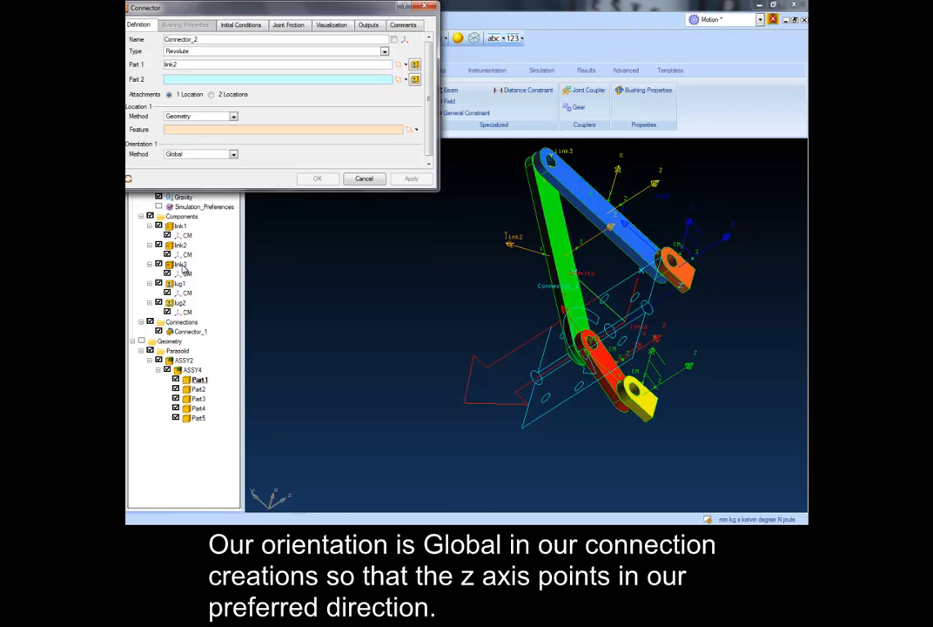
click(180, 265)
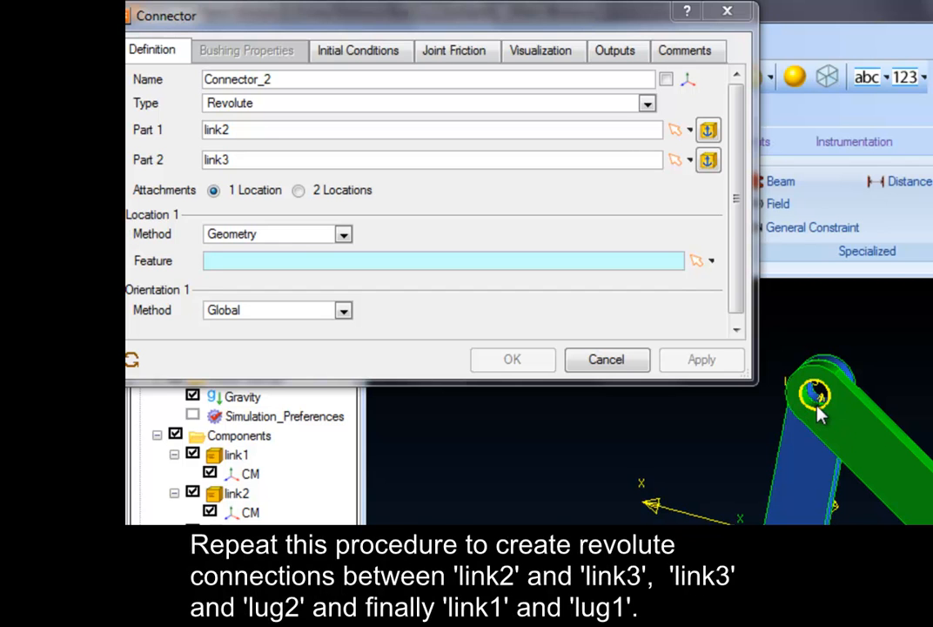
click(290, 254)
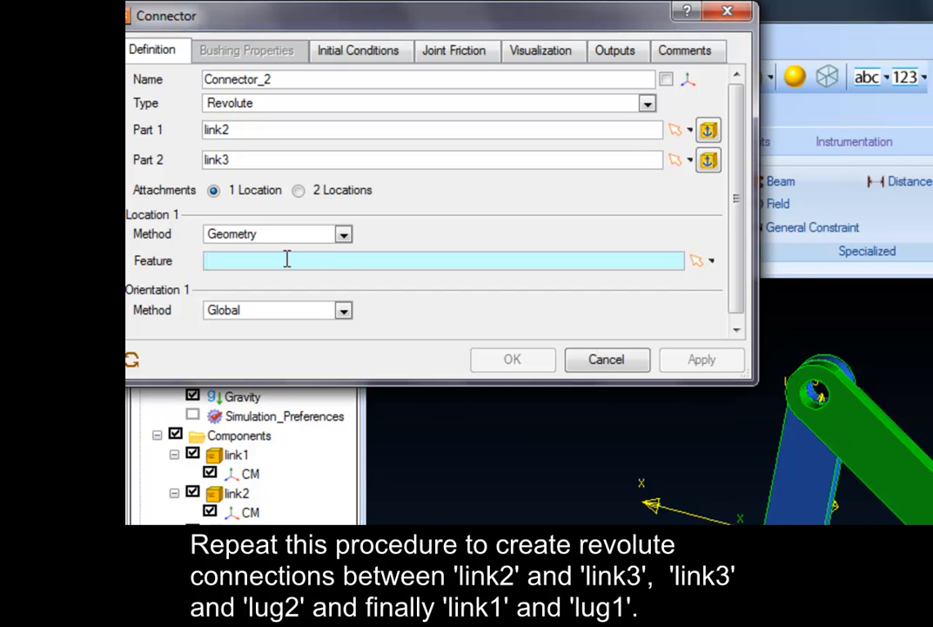
click(814, 389)
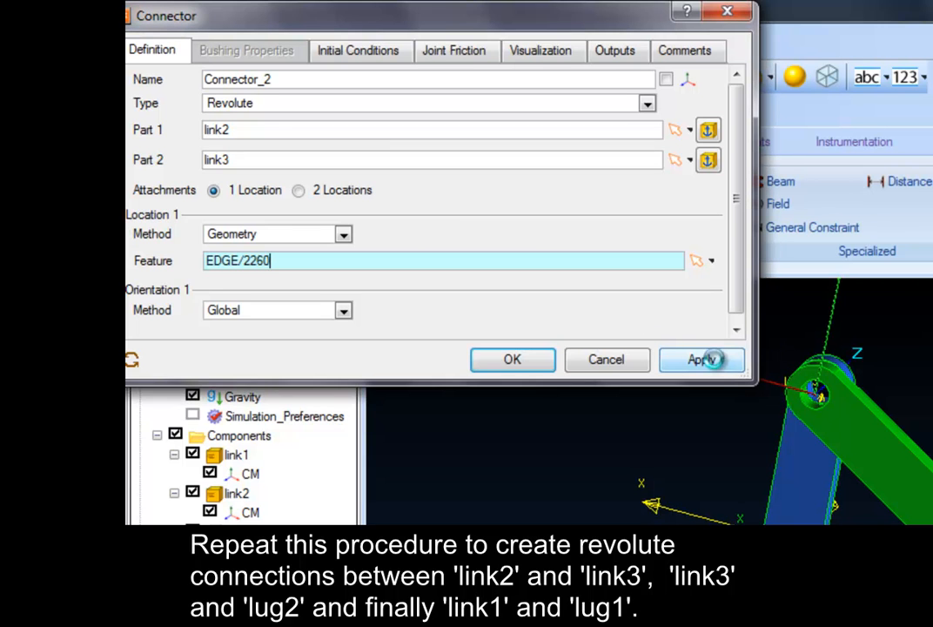
click(711, 365)
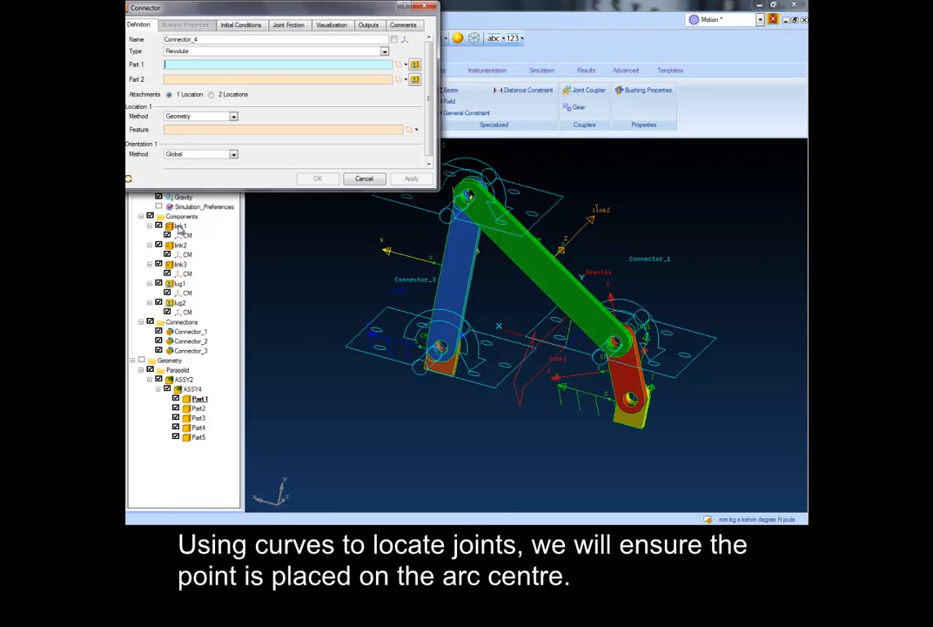
- Create a revolute connector between link1 and lug1, located on the hole edge at their shared pivot, with global orientation
click(179, 226)
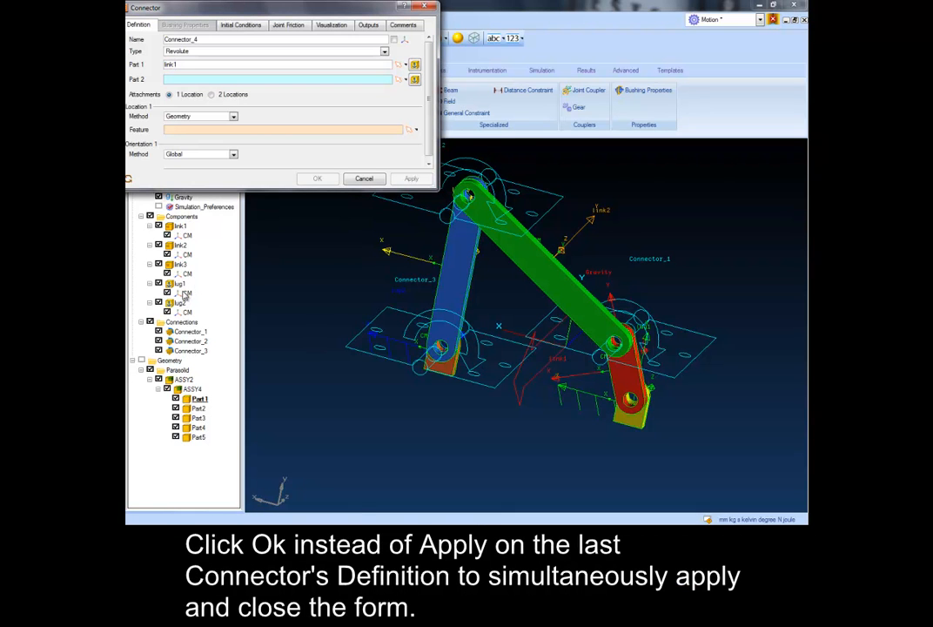
click(180, 284)
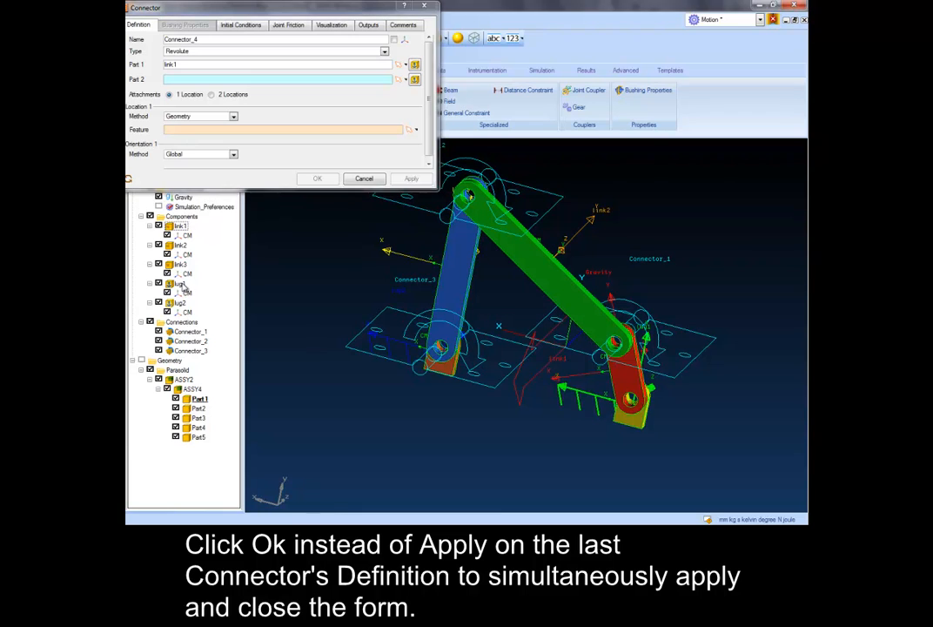
click(630, 398)
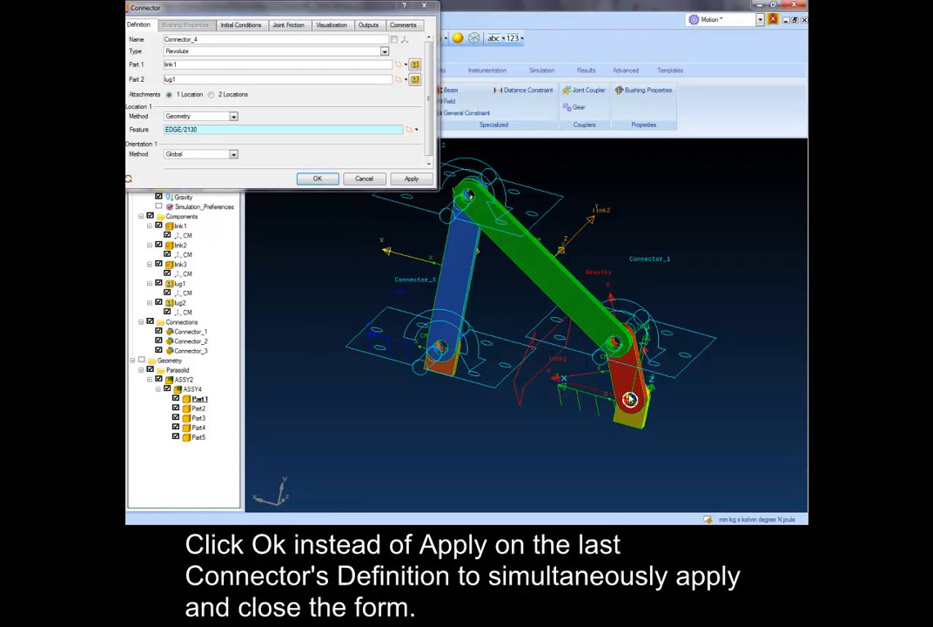
click(315, 178)
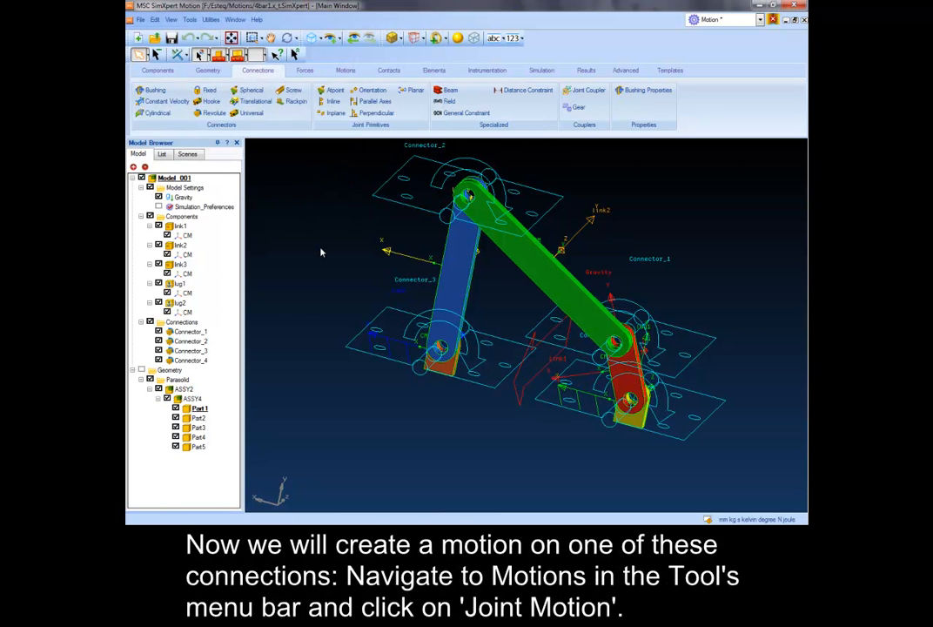
- Create a joint motion on Connector_1 about Rotate Z, with motion type Velocity and the expression 90d
click(347, 70)
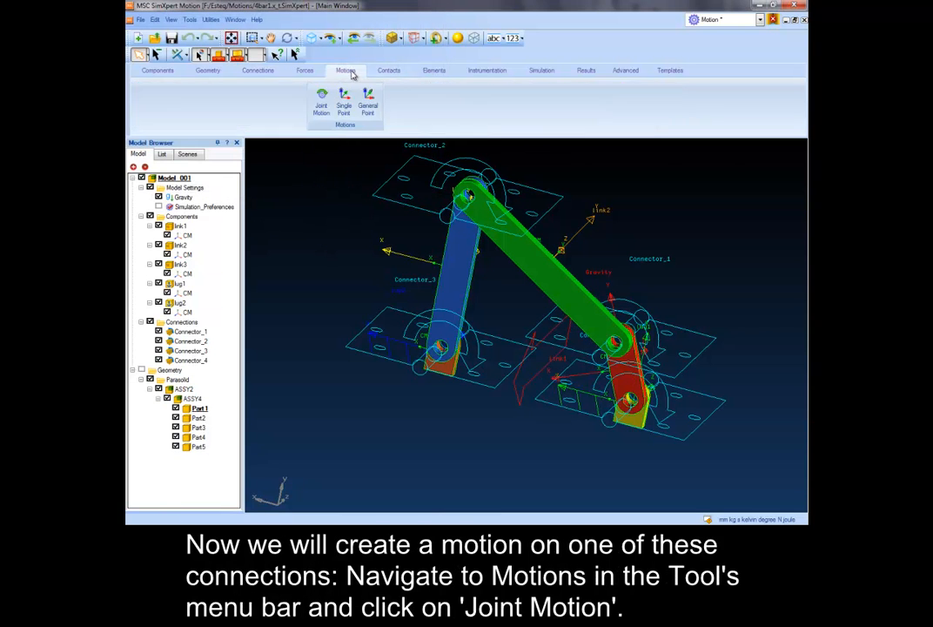
click(322, 106)
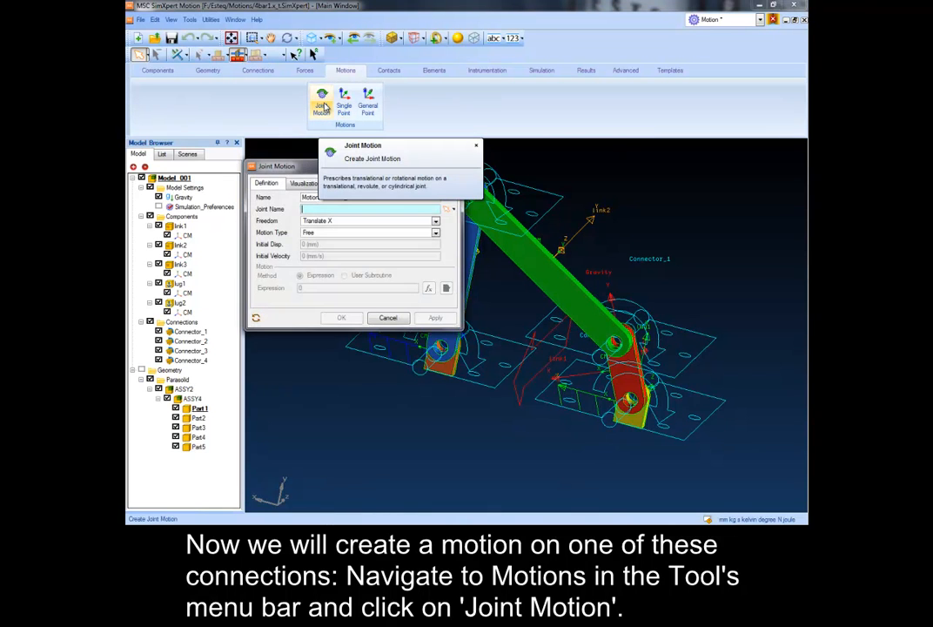
click(310, 210)
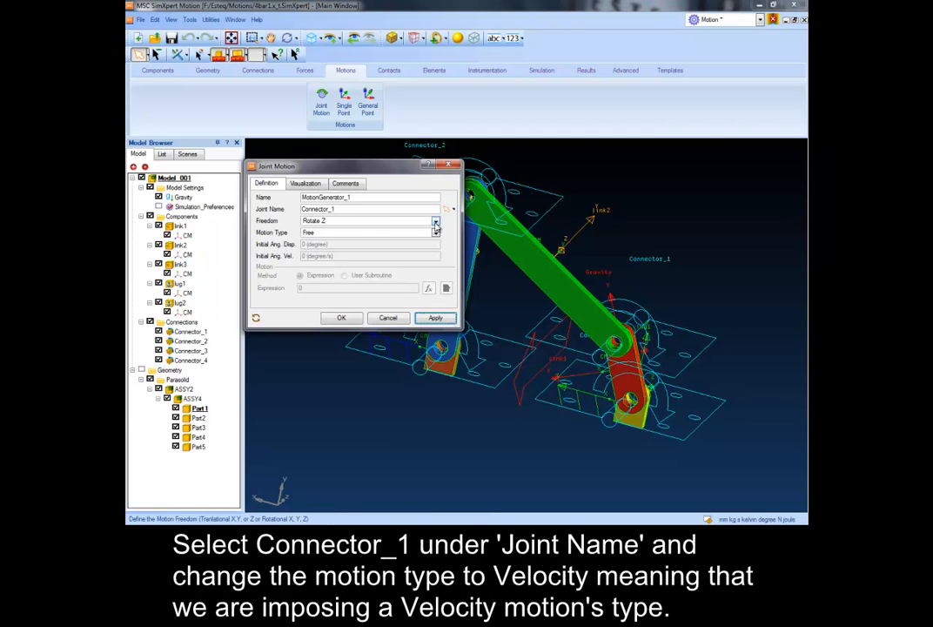
click(435, 232)
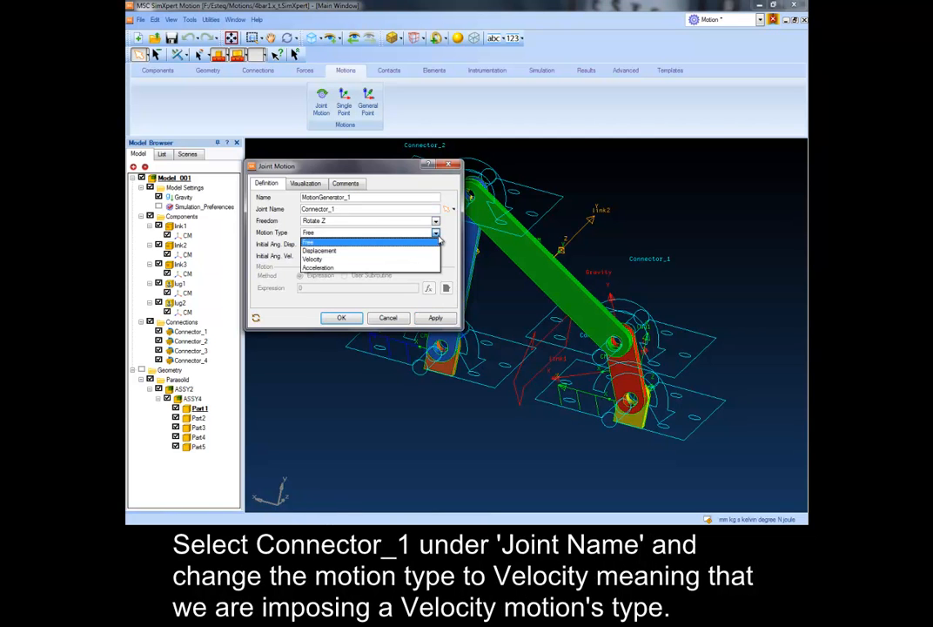
click(380, 259)
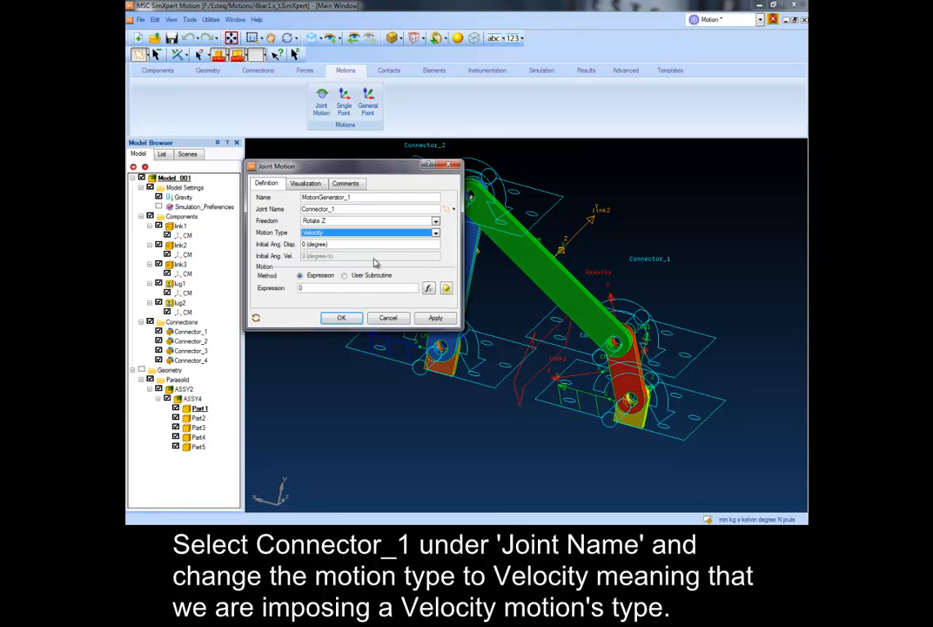
click(315, 288)
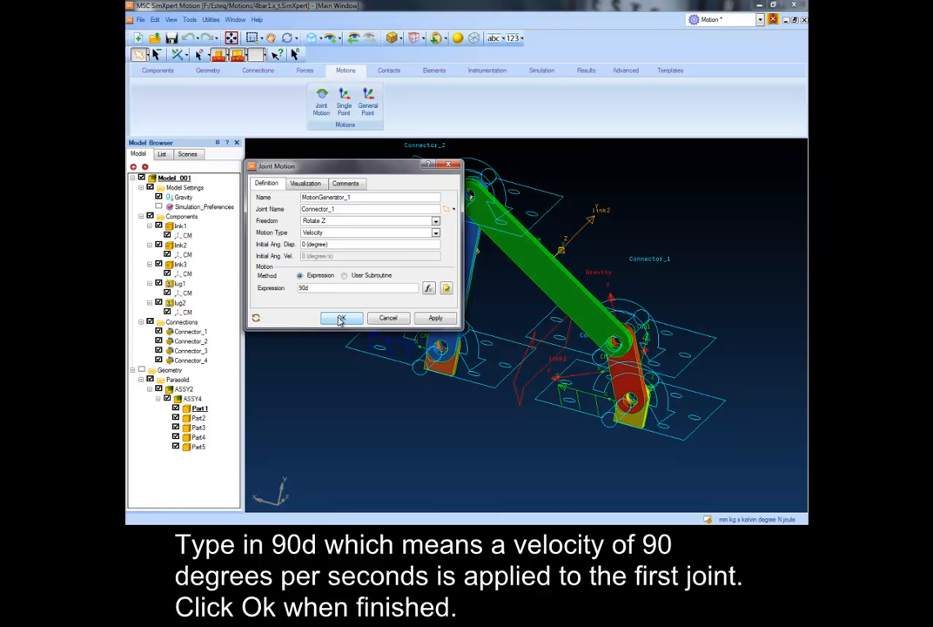
click(341, 319)
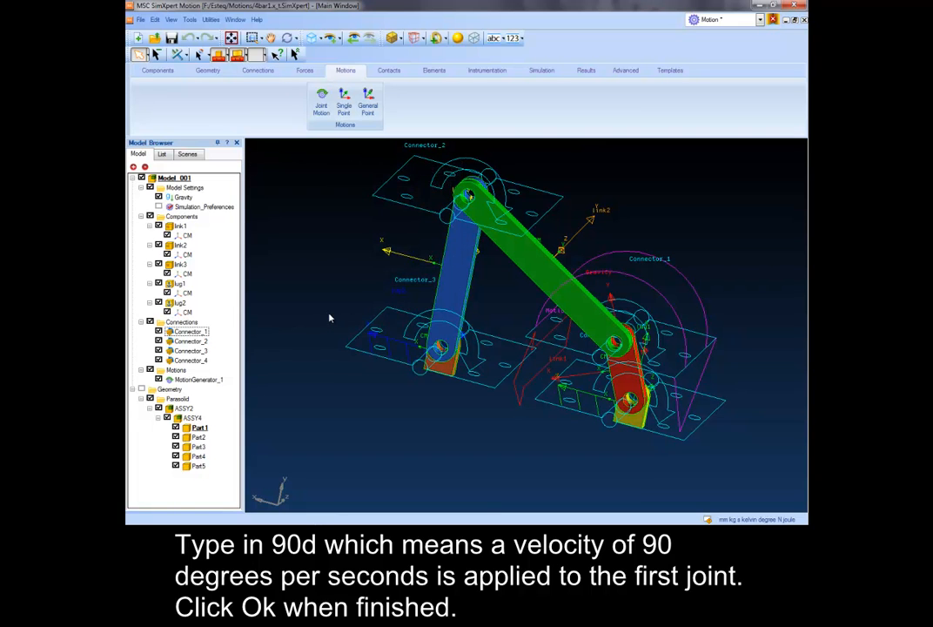
- Create a transient simulation named Rigid_link with an end time of 4 s and 200 steps
click(542, 71)
click(467, 98)
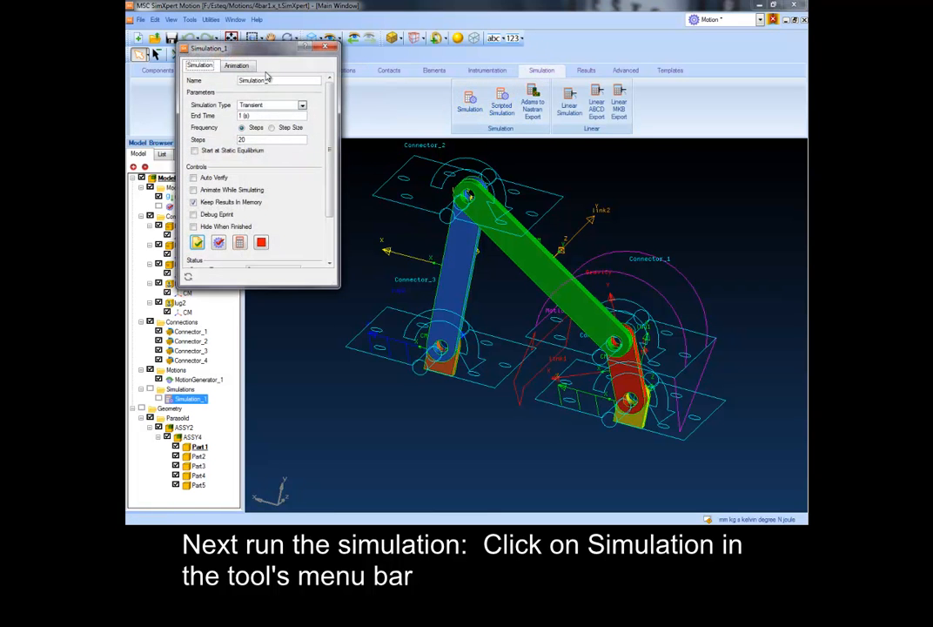
double_click(282, 80)
text(Rigid_link)
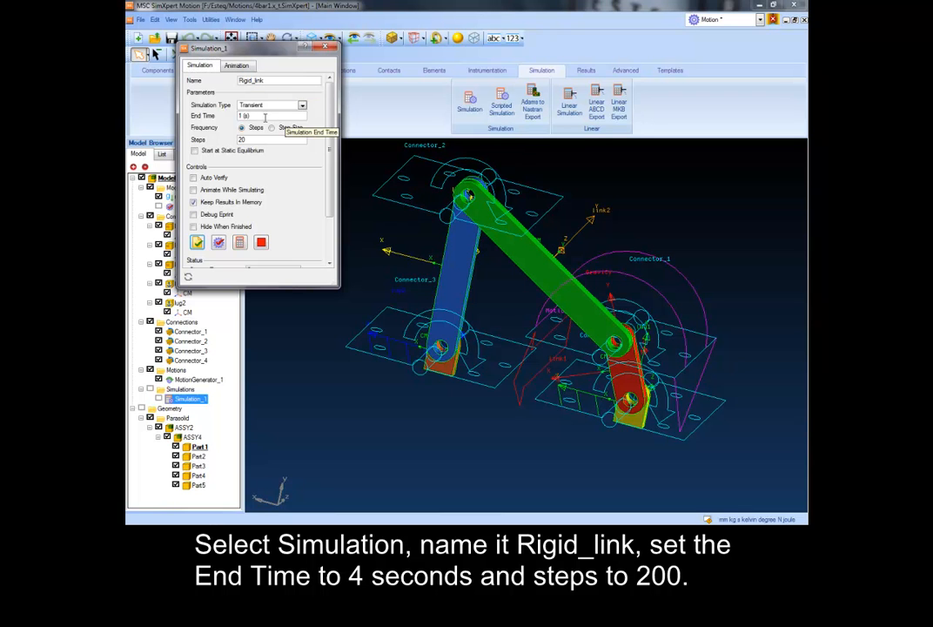
double_click(265, 117)
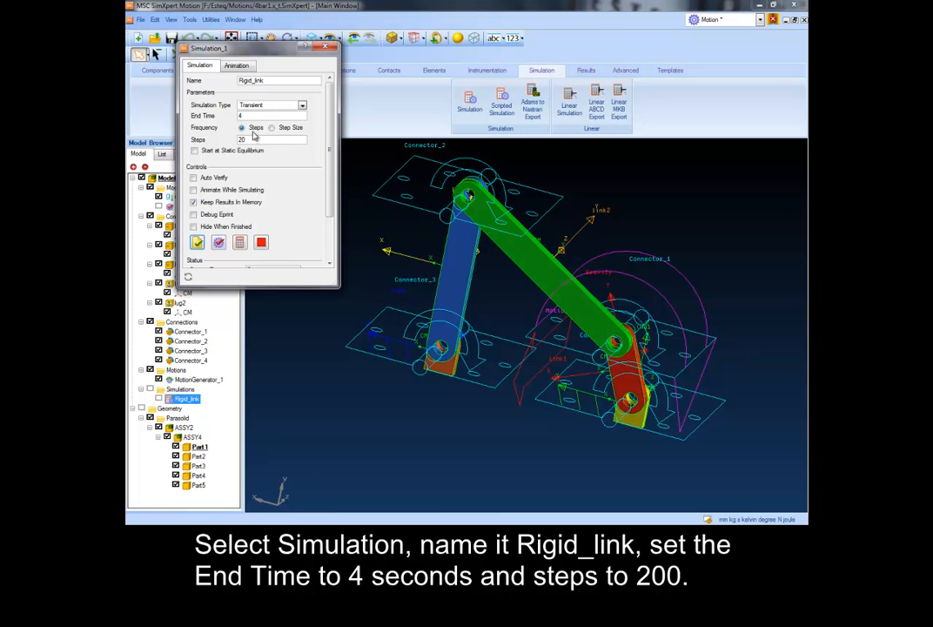
click(250, 138)
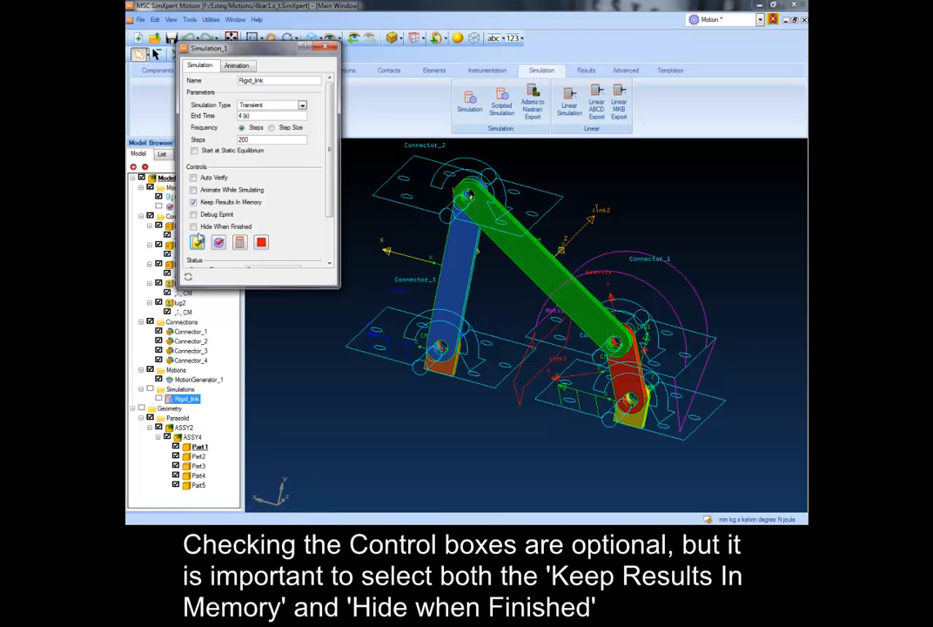
- Enable Hide When Finished for the Rigid_link simulation and run it
click(193, 227)
scroll(331, 204, down, 2)
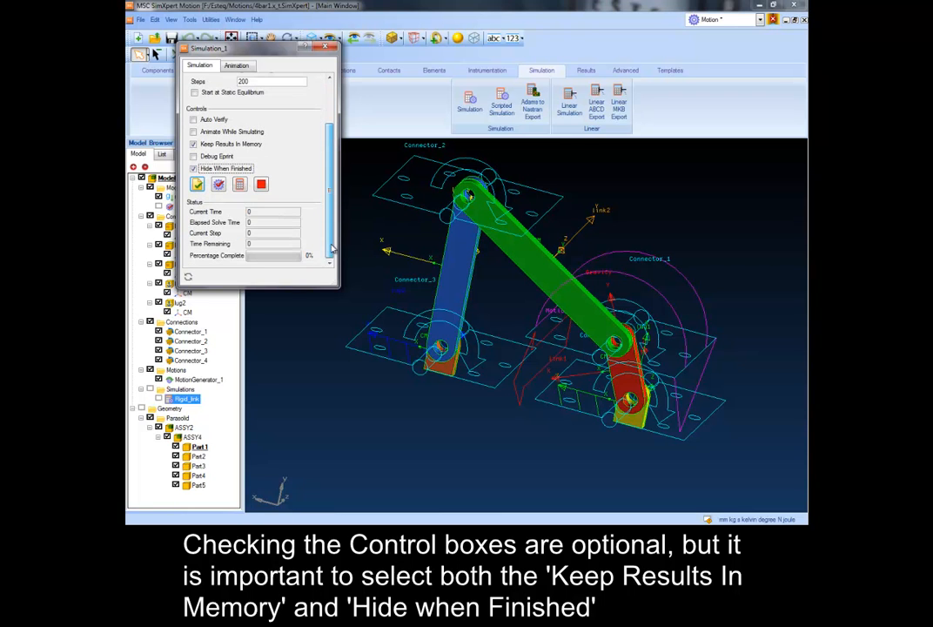
click(240, 185)
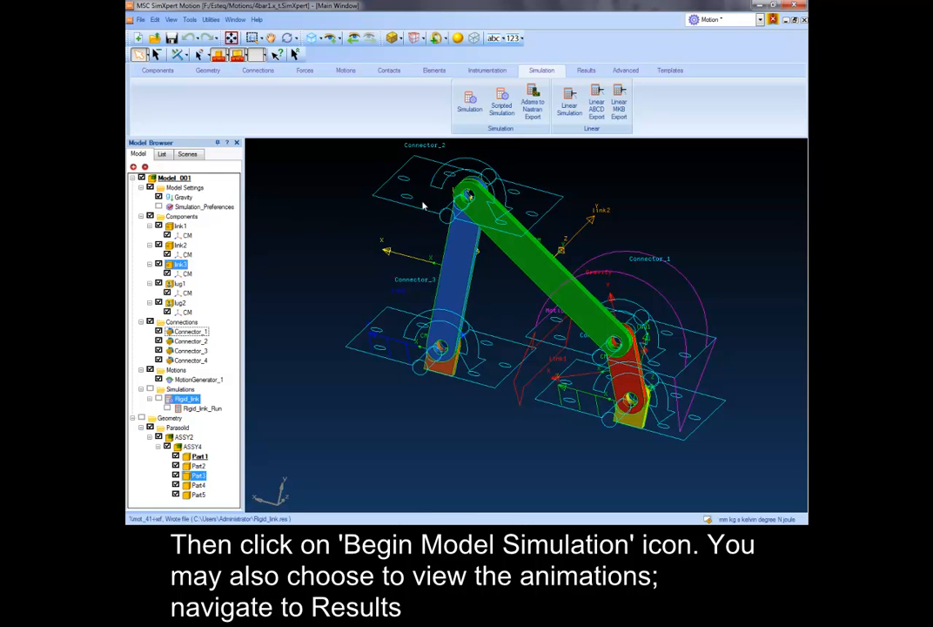
- Play the animation of the Rigid_link_Run results at a slightly higher speed, and close the animation
click(587, 72)
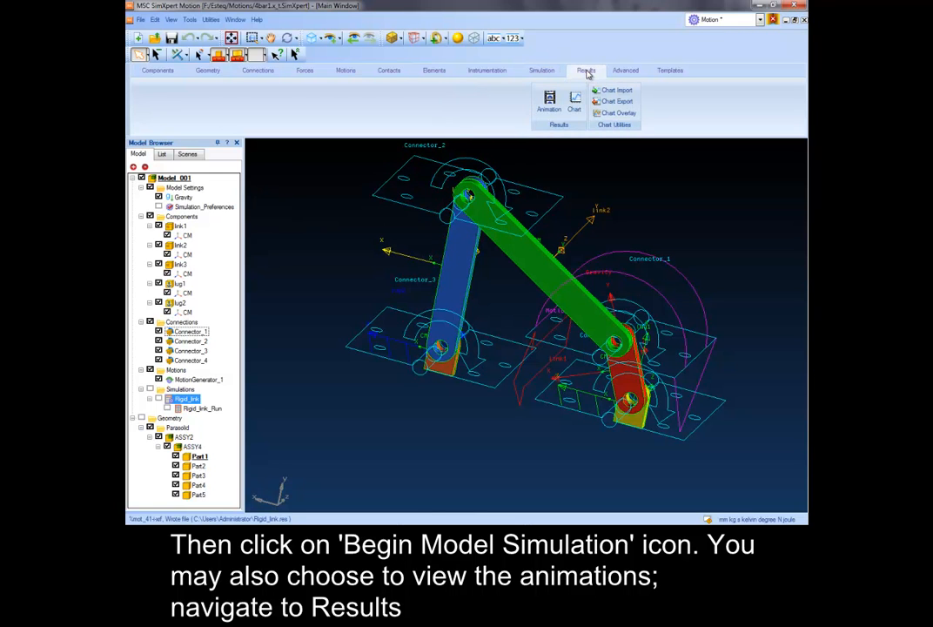
click(548, 100)
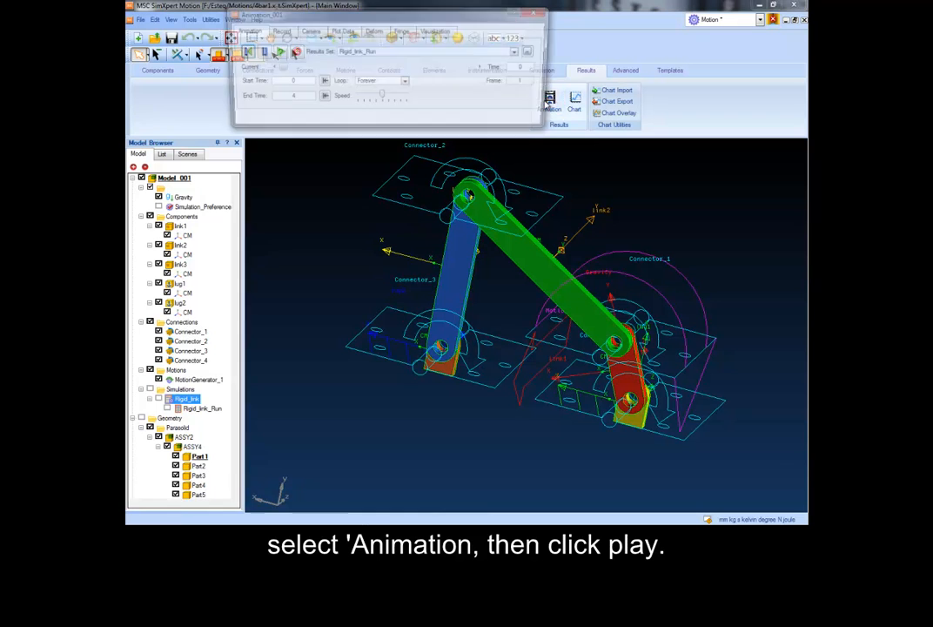
click(275, 52)
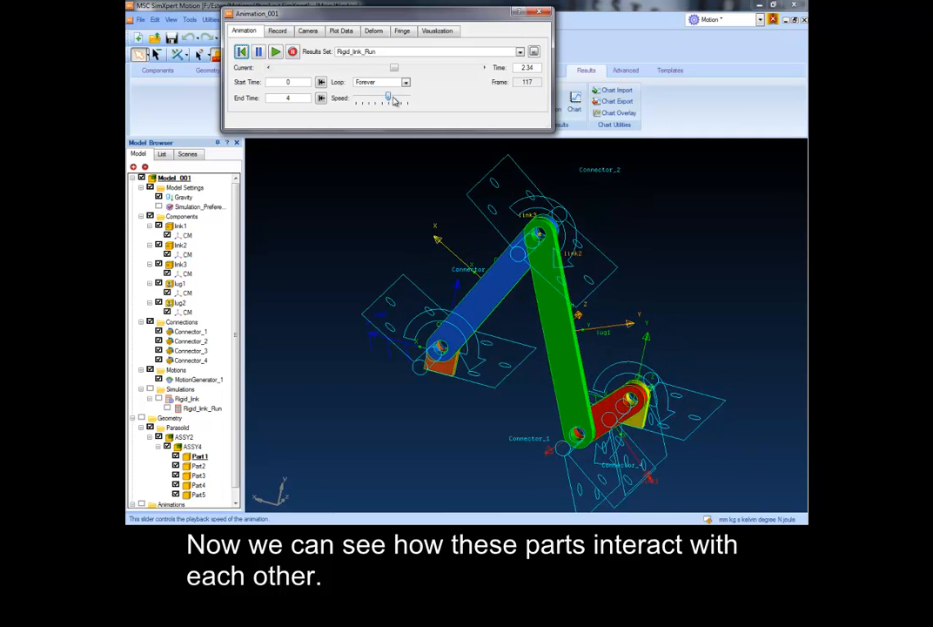
drag(389, 98, 396, 99)
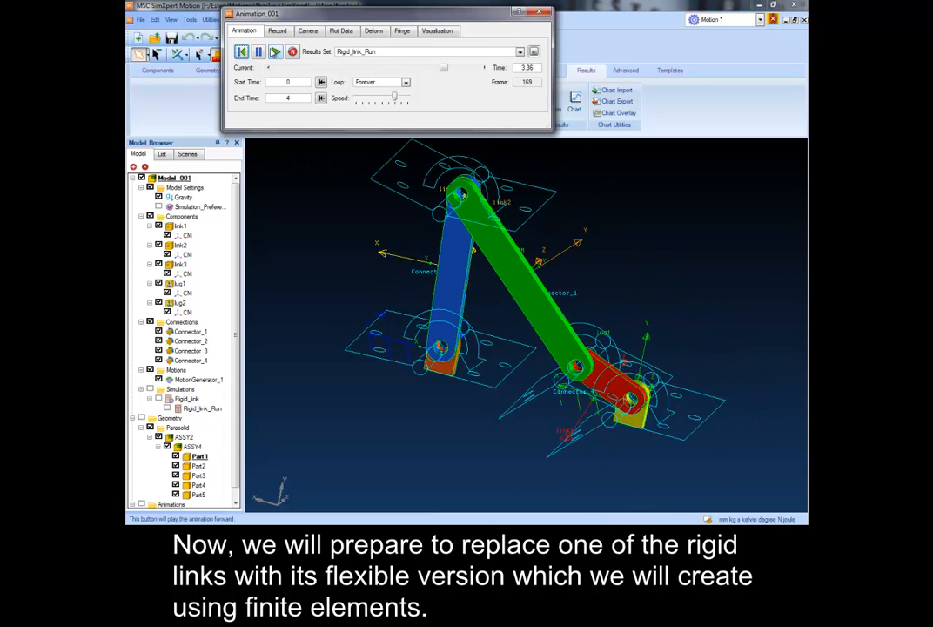
click(540, 14)
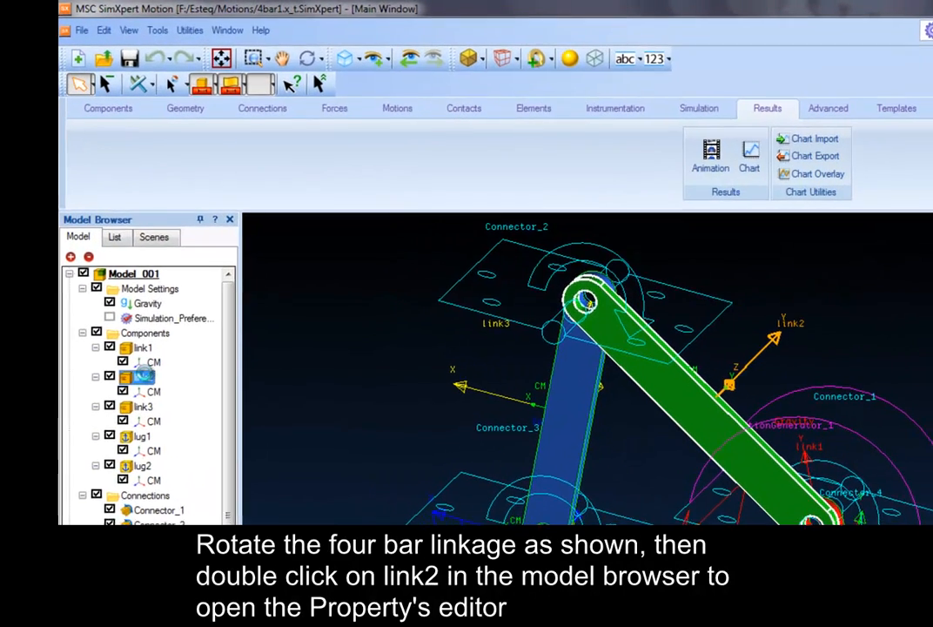
- In link2's load settings, assign link2's hole edge at Connector_1 as that connector's load bearing geometry and apply it
double_click(183, 245)
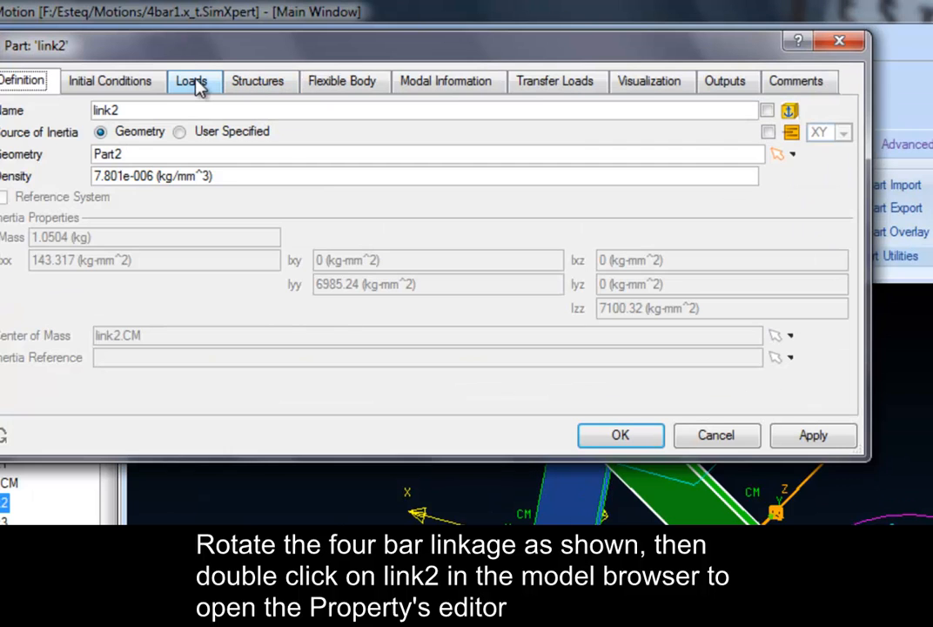
click(291, 61)
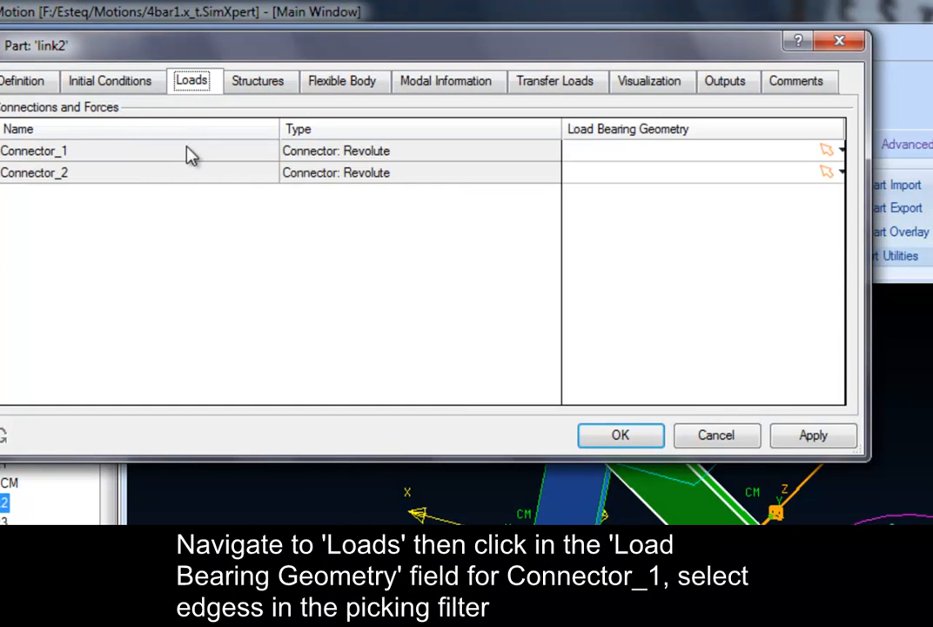
click(592, 151)
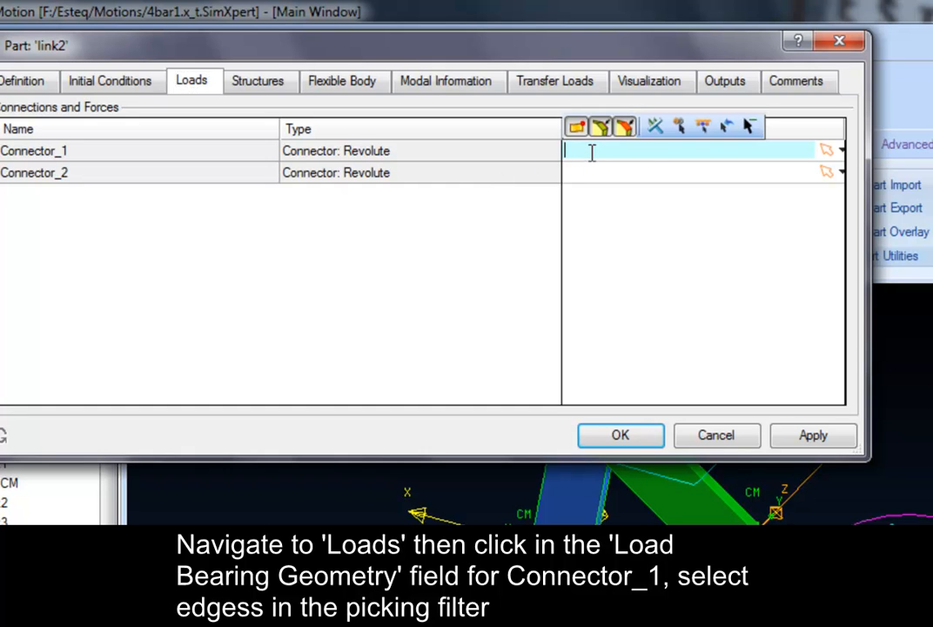
click(601, 128)
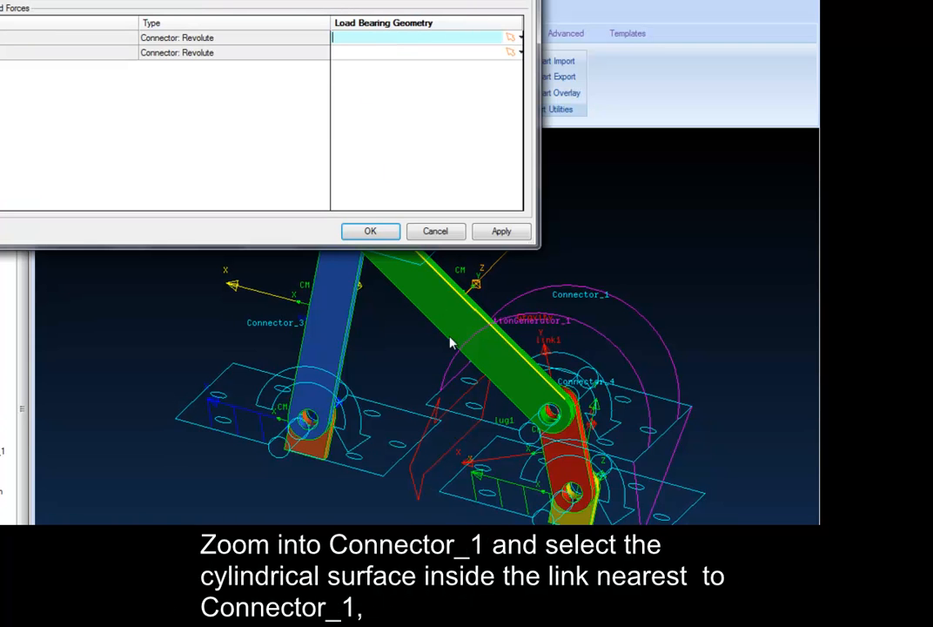
click(552, 410)
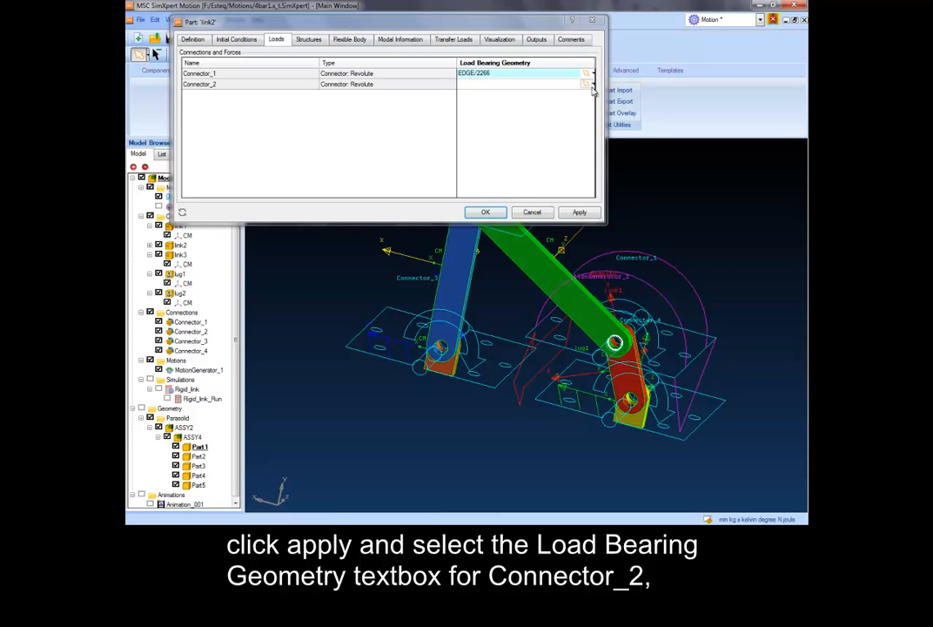
click(576, 213)
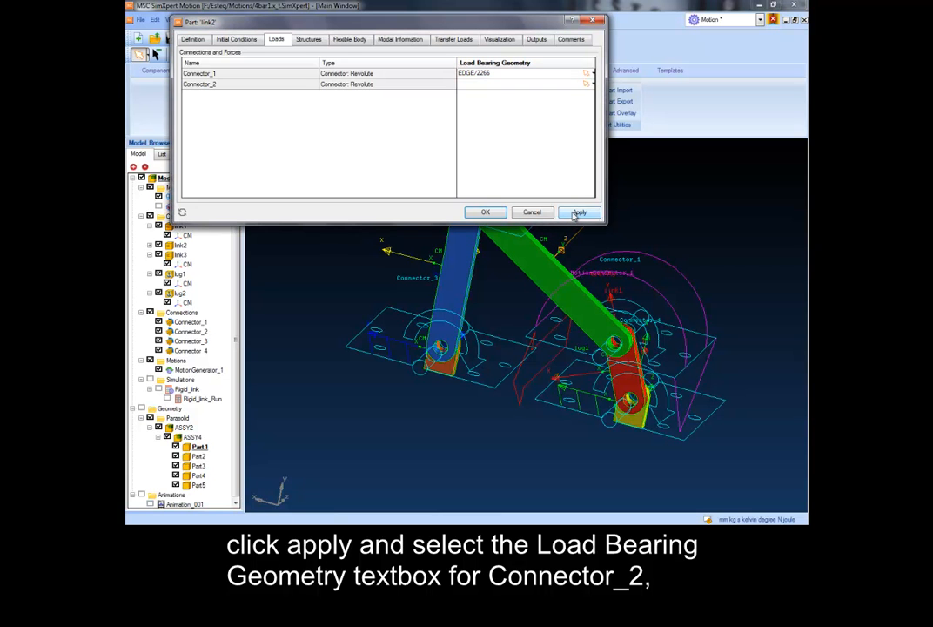
- Assign link2's hole edge at the pivot with link3 as the load bearing geometry for Connector_2
click(495, 84)
drag(506, 22, 469, 280)
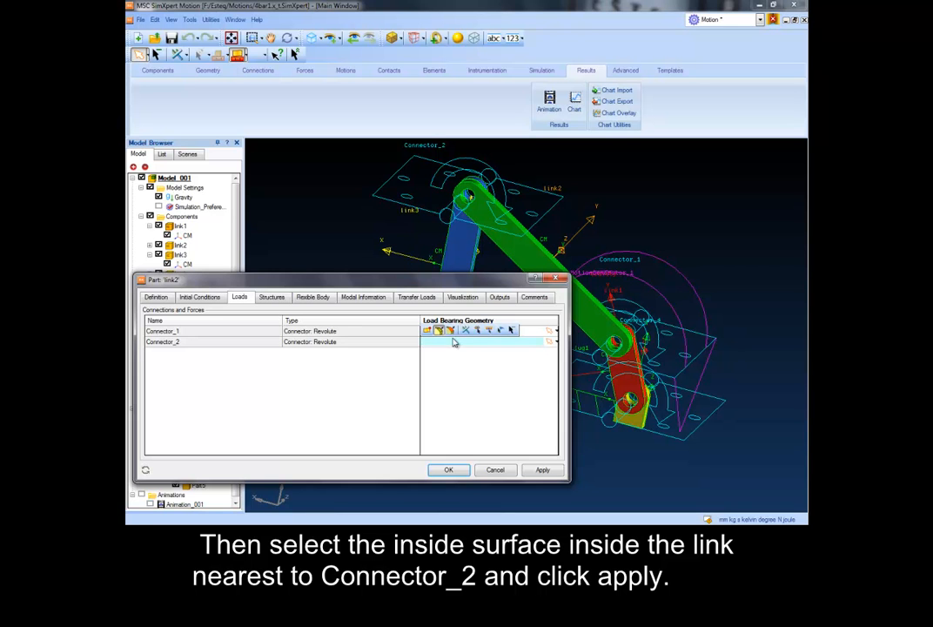
click(470, 196)
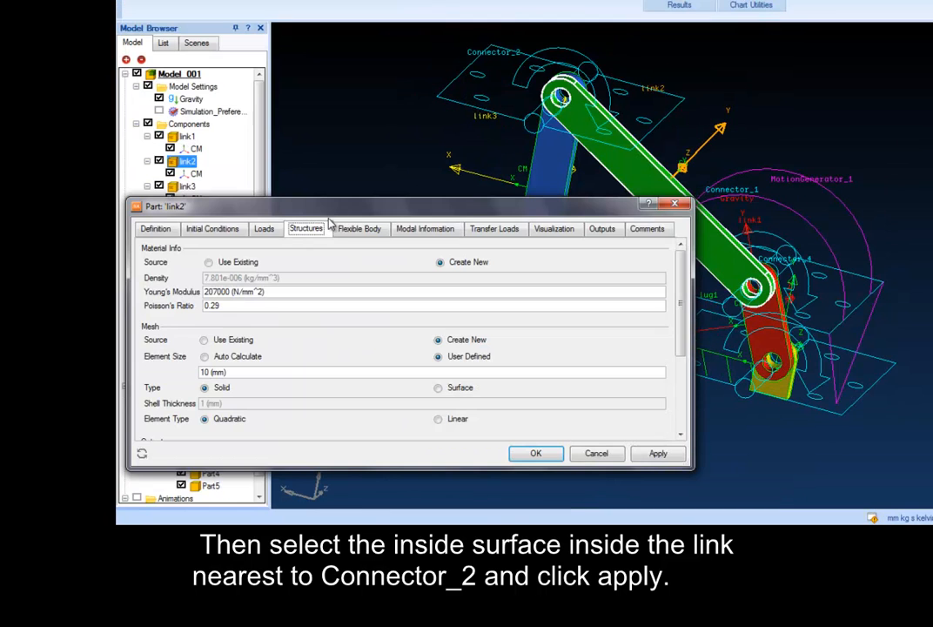
- In link2's structural settings, set Young's modulus to 210000 N/mm^2 and Poisson's ratio to 0.3
drag(344, 205, 466, 81)
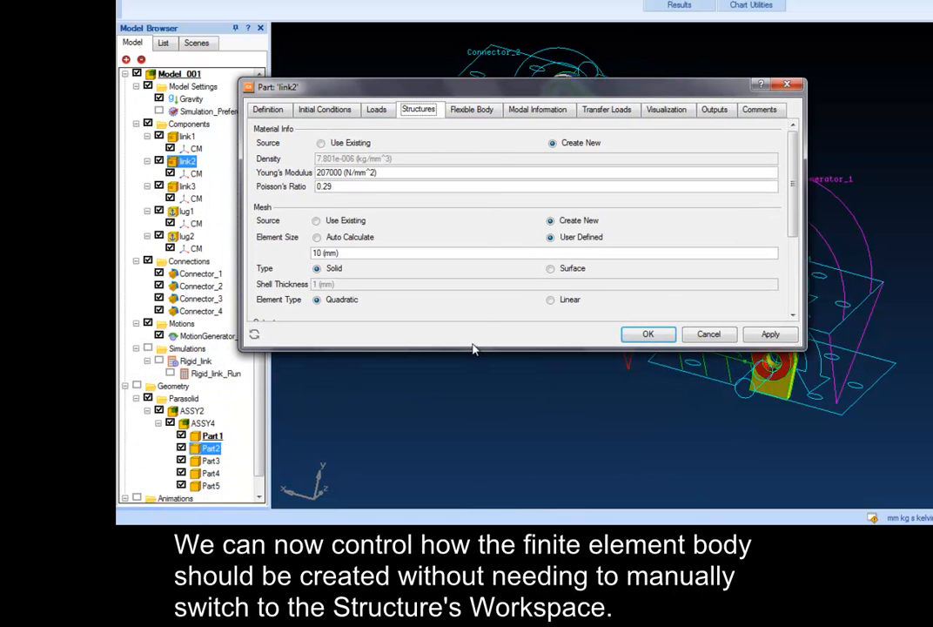
drag(471, 346, 468, 486)
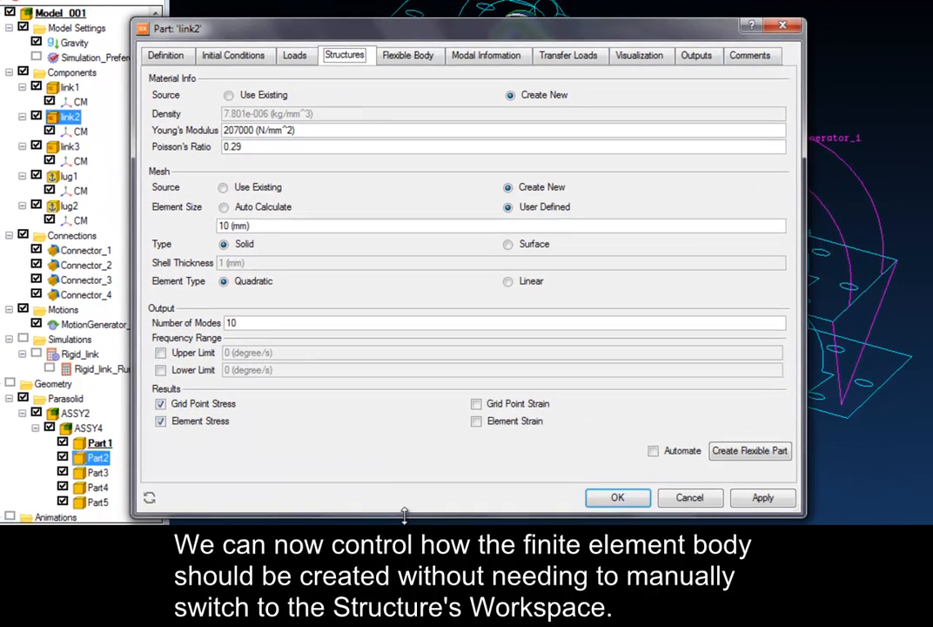
click(318, 128)
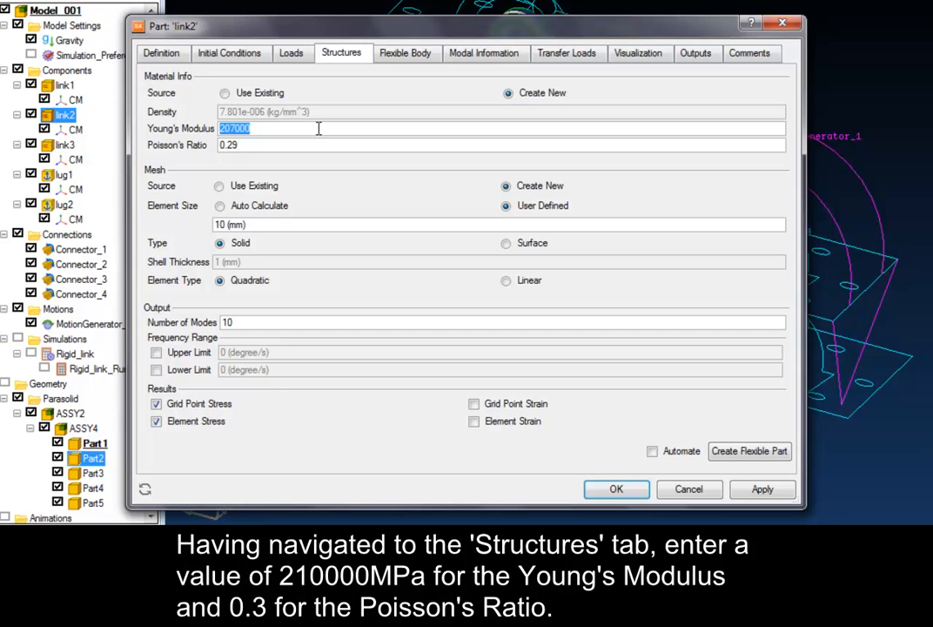
text(21000)
click(279, 143)
text(0.3)
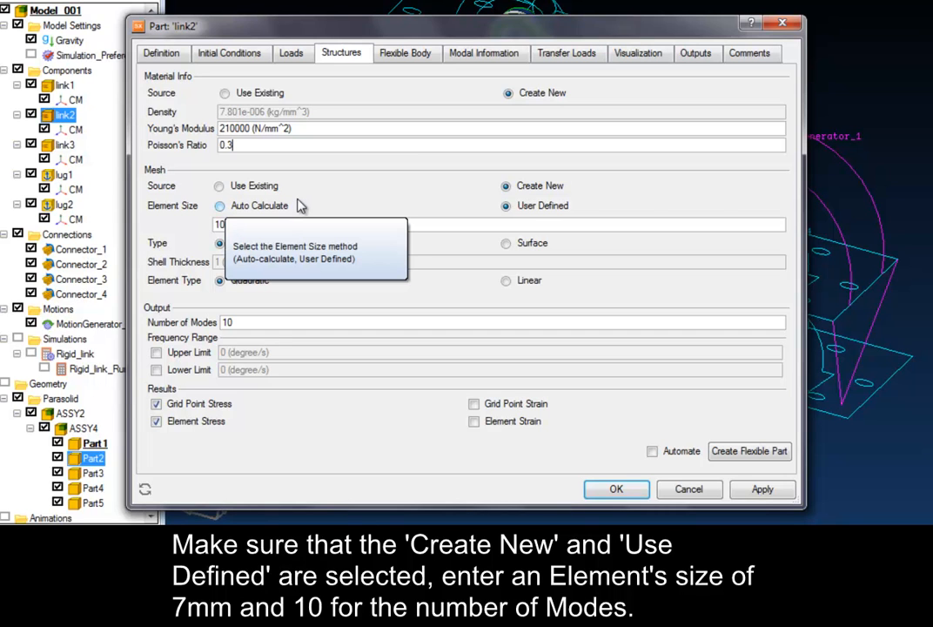
- Set the user-defined mesh element size for link2 to 7 mm
double_click(220, 225)
key(BackSpace)
text(7)
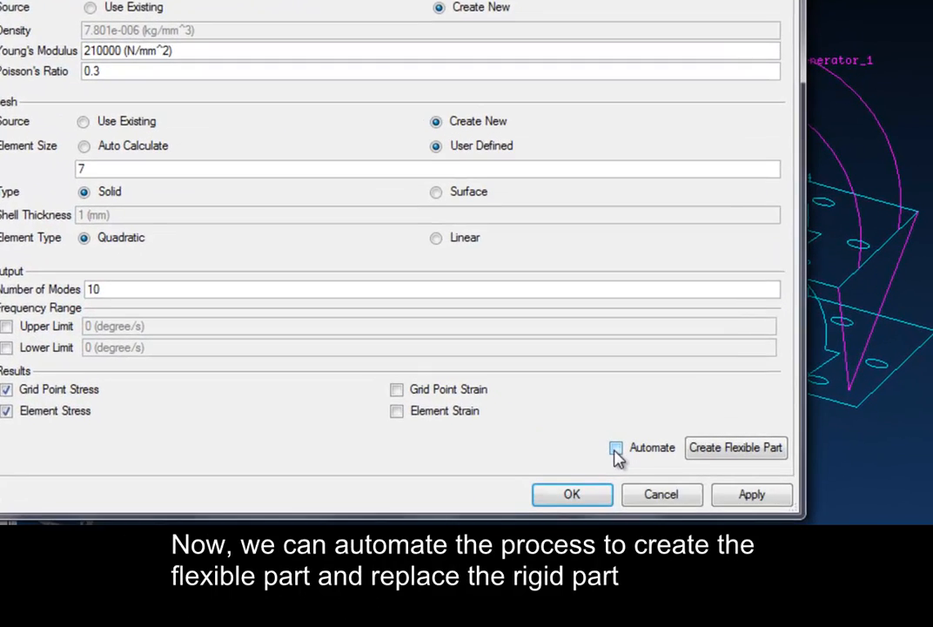
- Enable automated creation for link2, apply the settings and create the flexible part to replace the rigid one
click(615, 448)
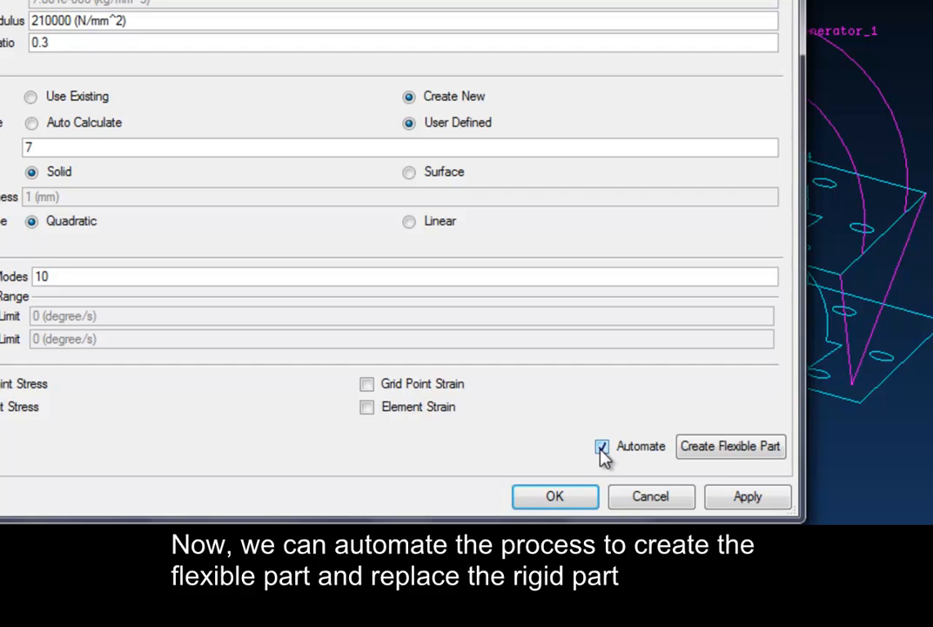
click(728, 496)
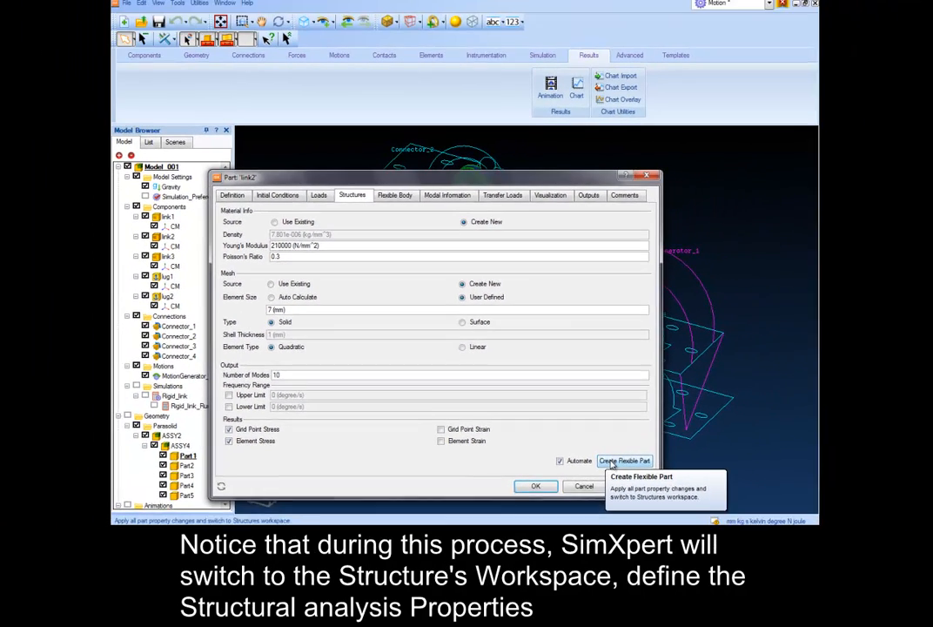
click(614, 462)
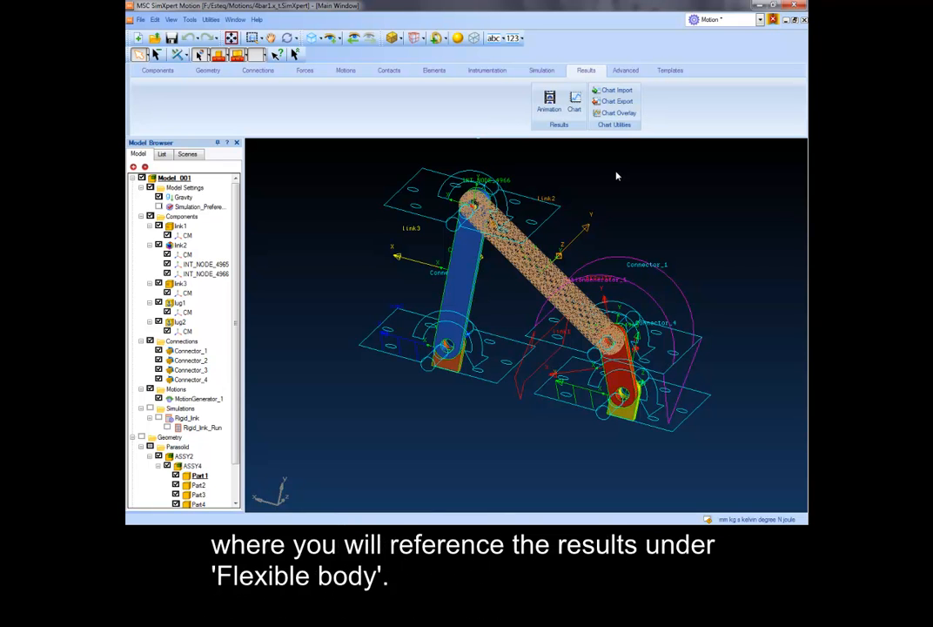
- Create a simulation named Flexible_link with a 4 s end time and 200 steps, and run it
click(536, 75)
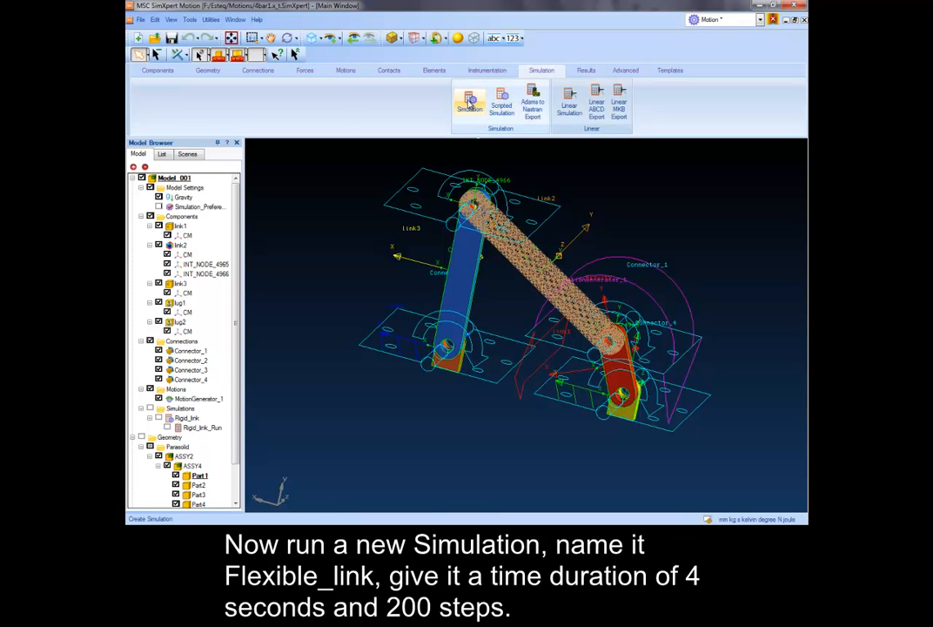
click(470, 102)
double_click(280, 80)
text(Flexible_link)
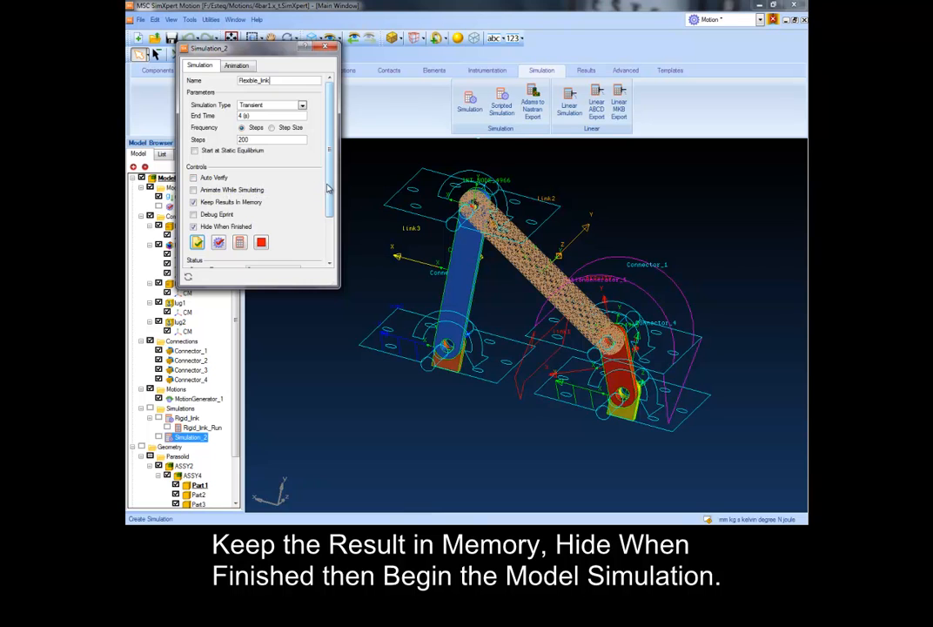
scroll(253, 209, down, 2)
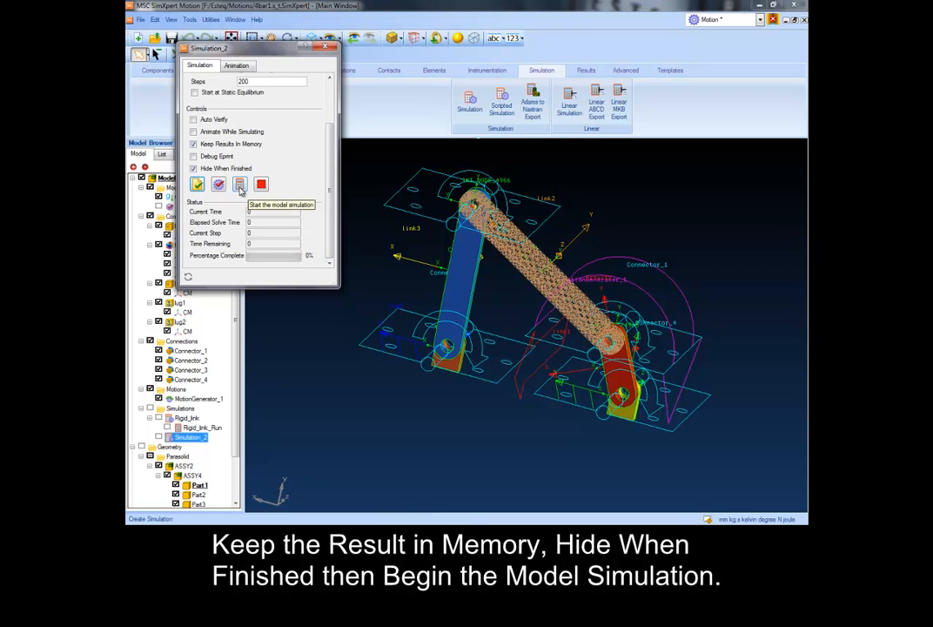
click(241, 190)
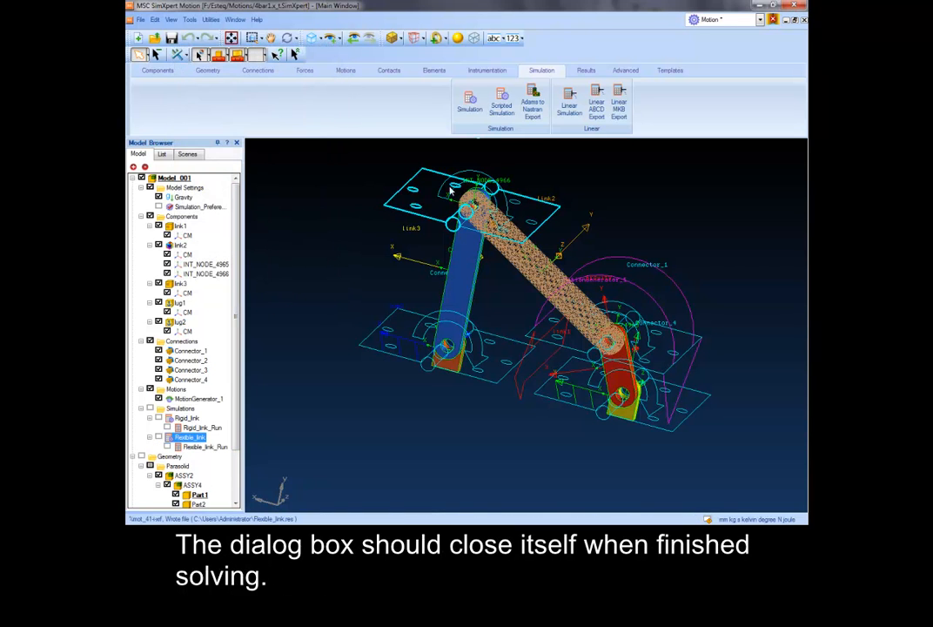
- Play Flexible_link_Run in Animation_001, moving the legend clear of the controls and reducing the playback speed
click(585, 70)
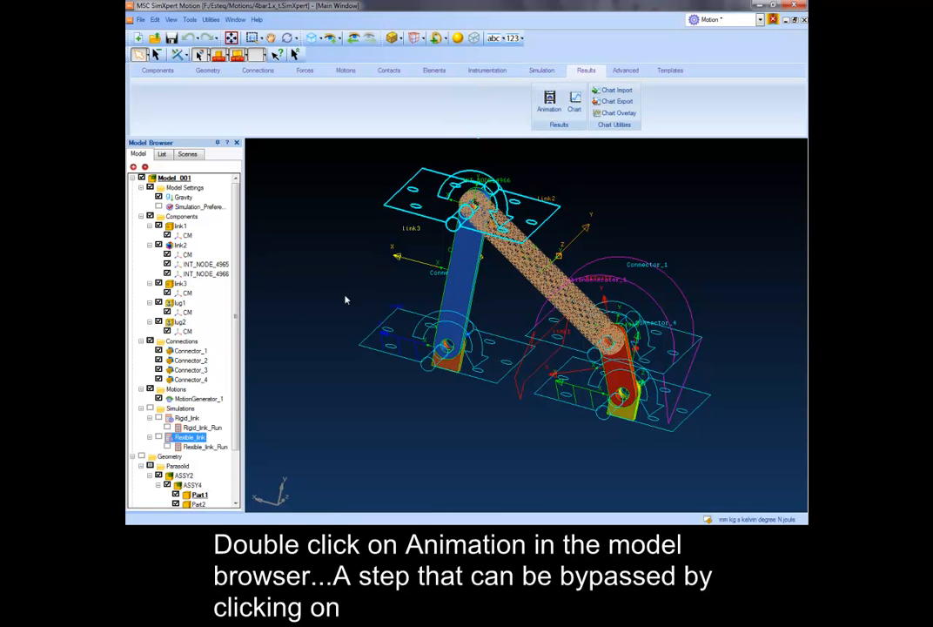
scroll(179, 488, down, 2)
double_click(179, 503)
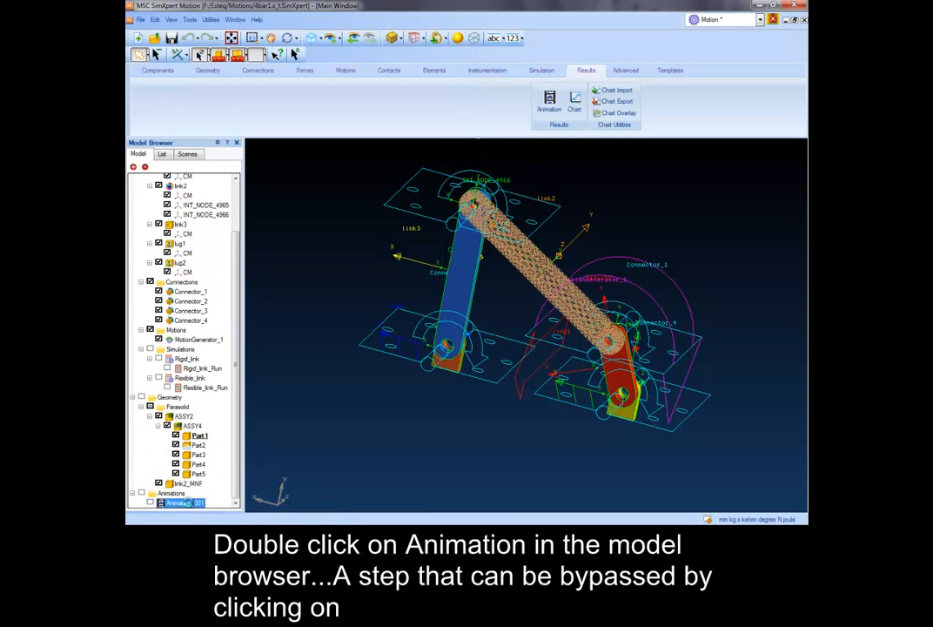
click(520, 53)
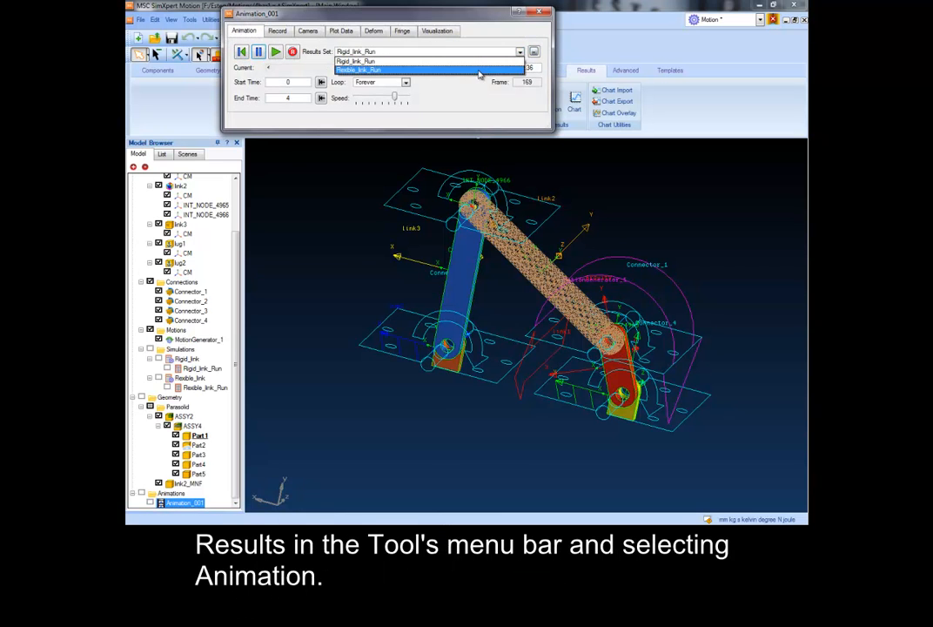
click(474, 69)
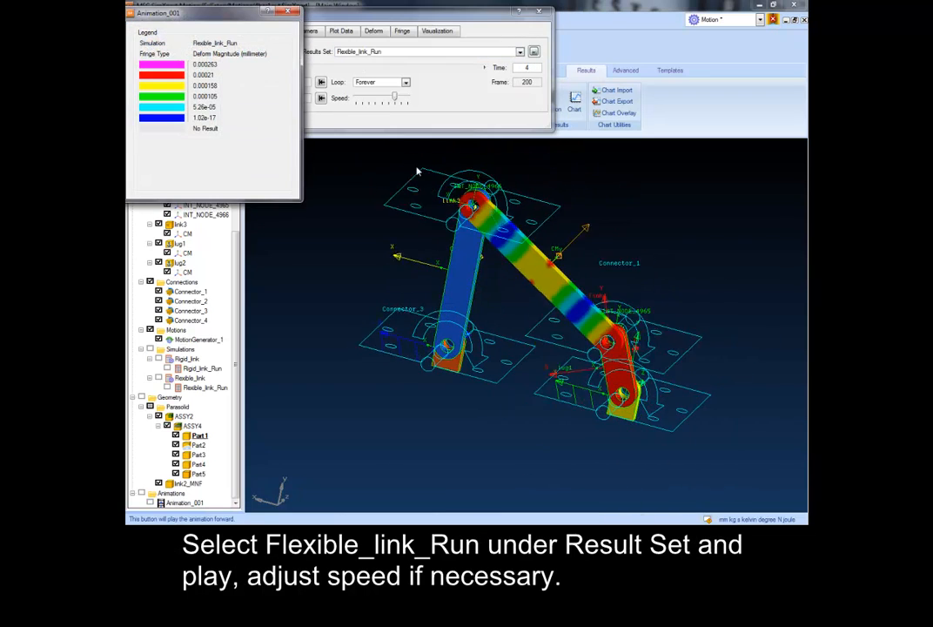
drag(236, 14, 296, 309)
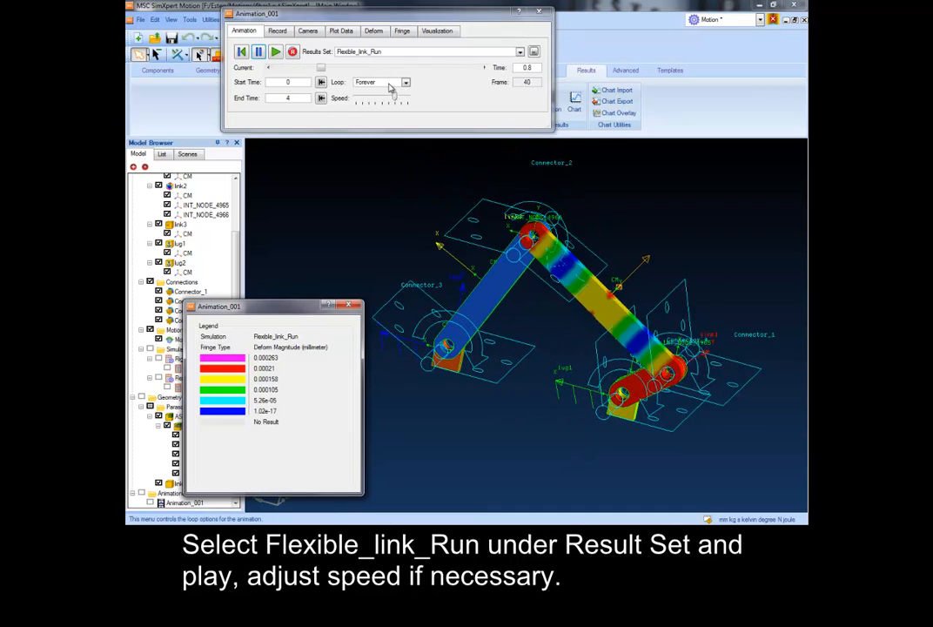
drag(392, 100, 403, 102)
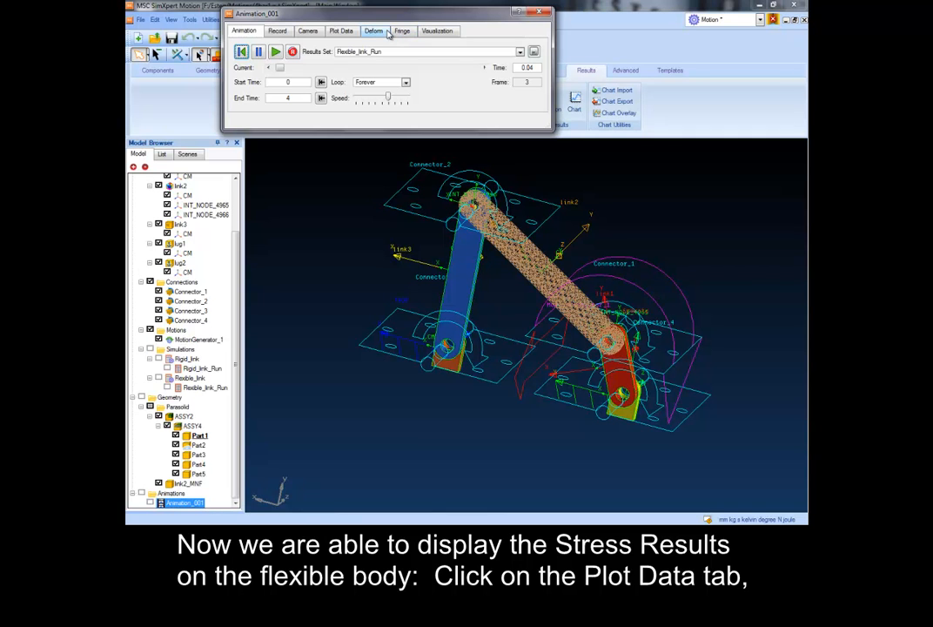
- Set the animation's plot data to the Stress result type with the von Mises derivation
click(341, 32)
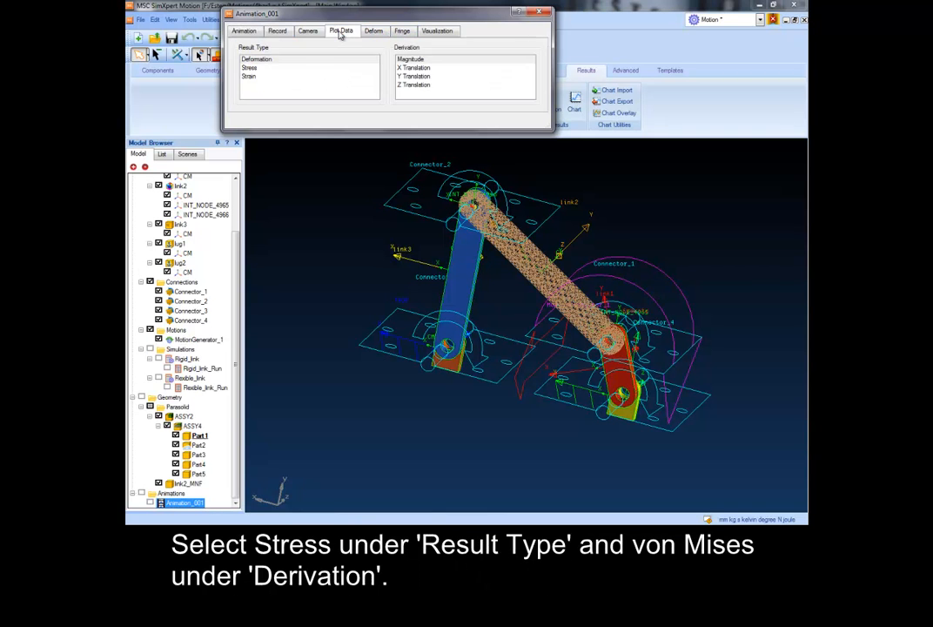
click(253, 68)
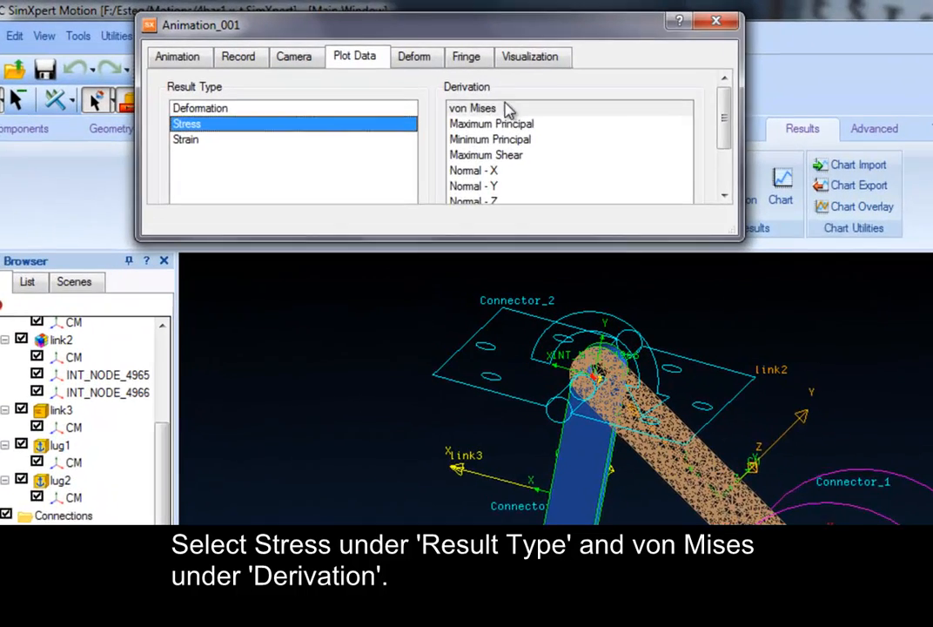
click(407, 59)
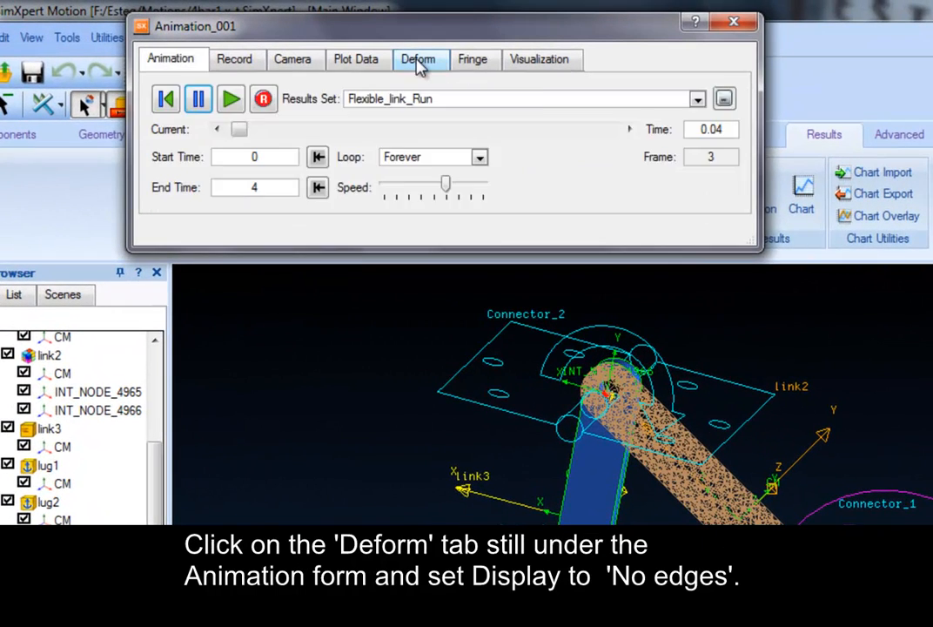
- Set the animation's element edge display to No edges and replay the flexible link results
click(417, 61)
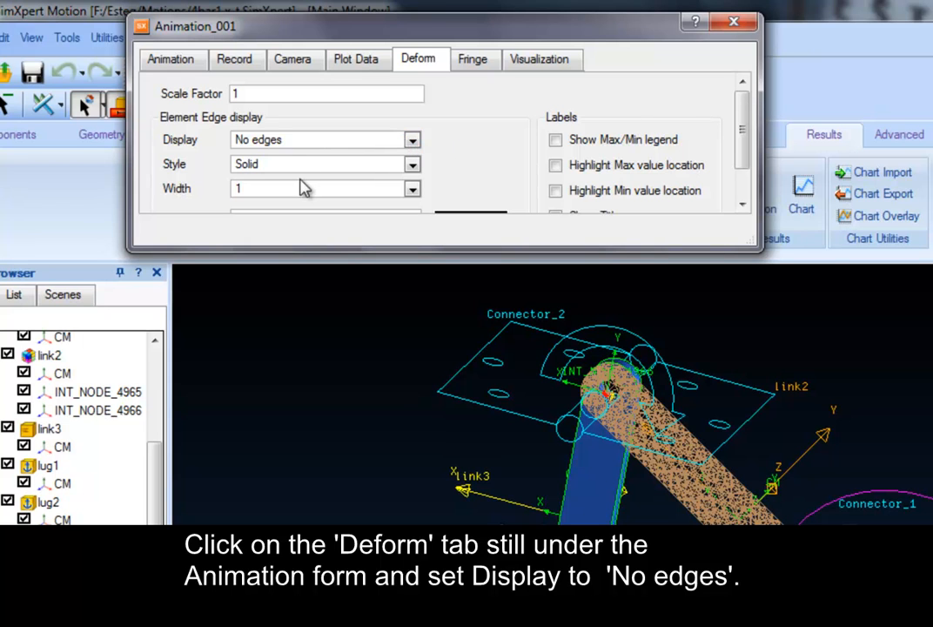
drag(593, 252, 595, 305)
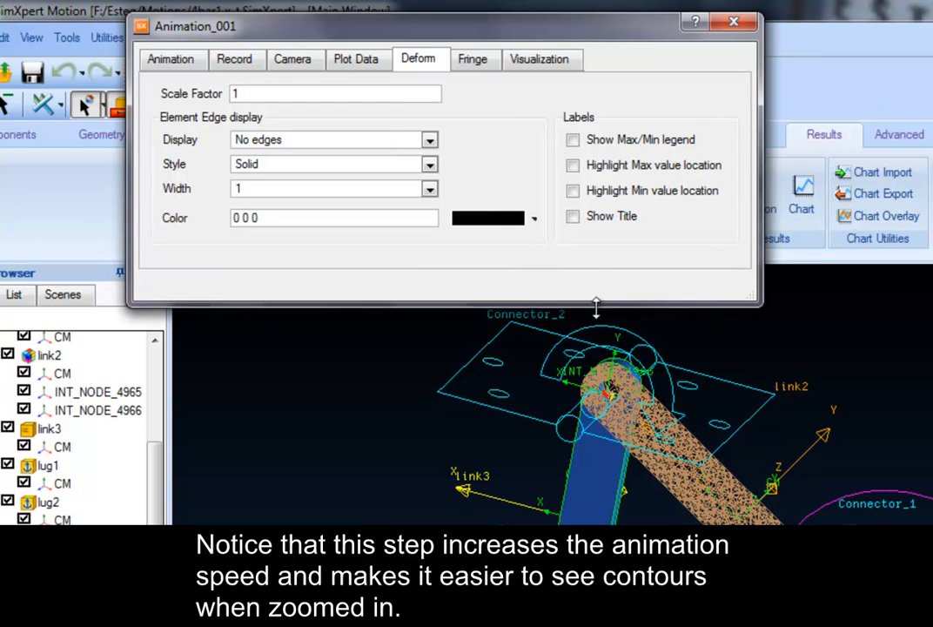
click(183, 63)
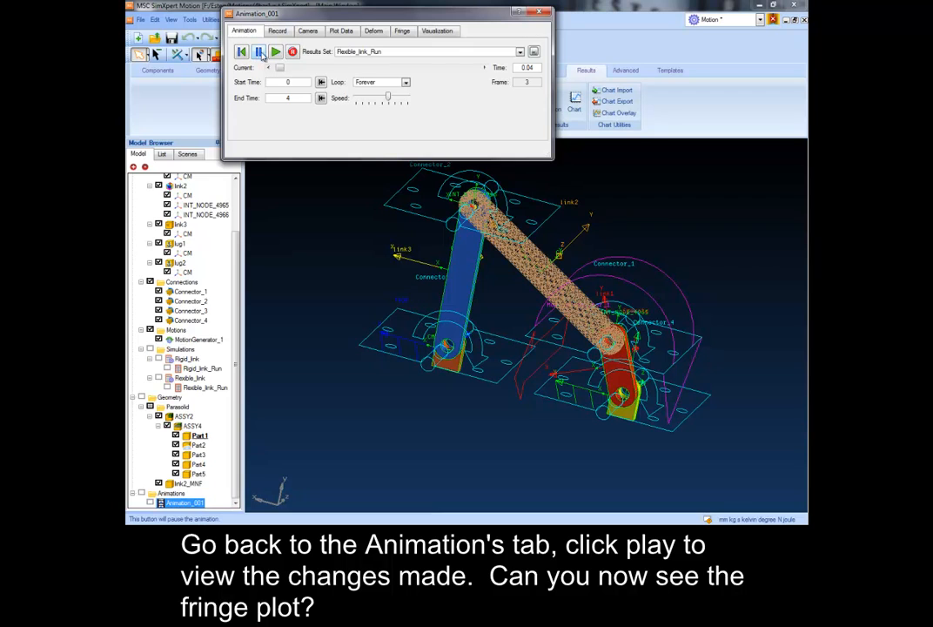
click(277, 54)
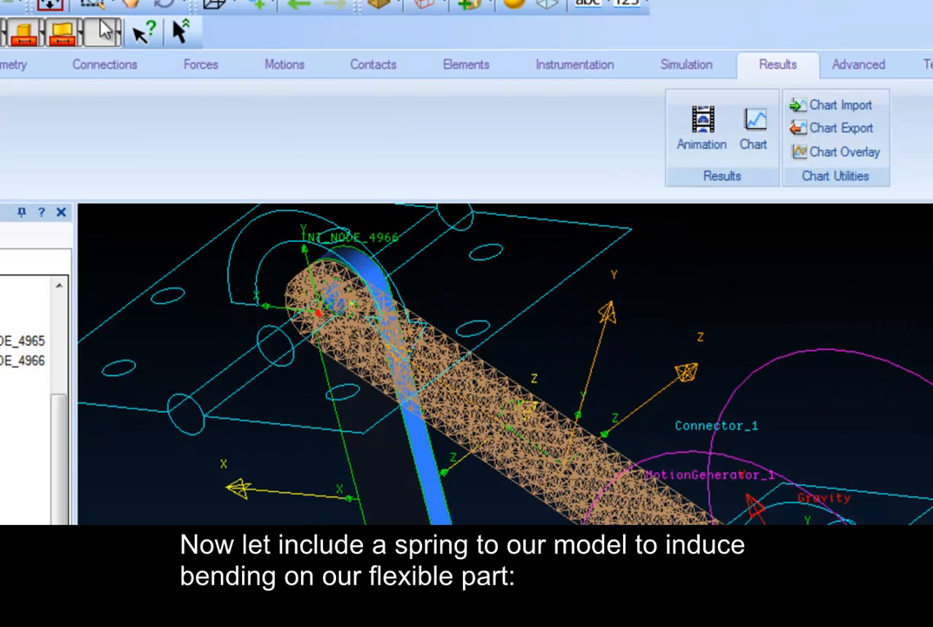
- Start a rotational spring damper with link3 as Part 1 and lug2 as Part 2
click(200, 73)
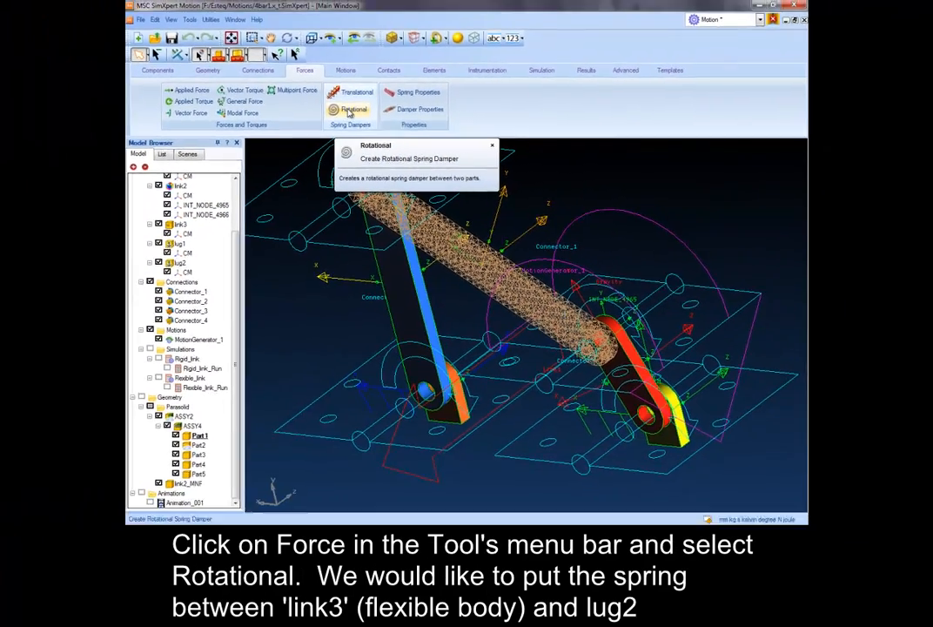
click(349, 111)
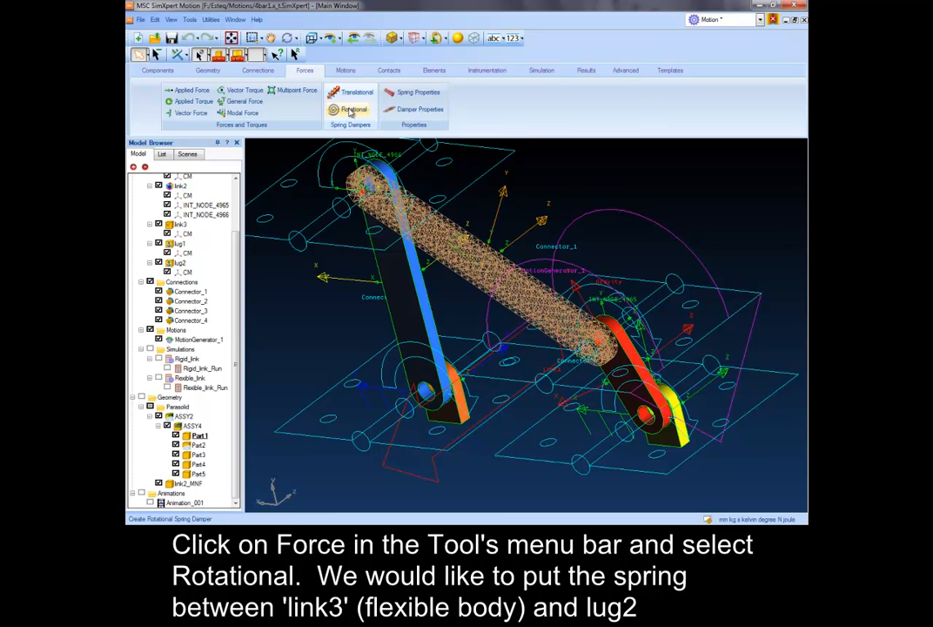
click(181, 225)
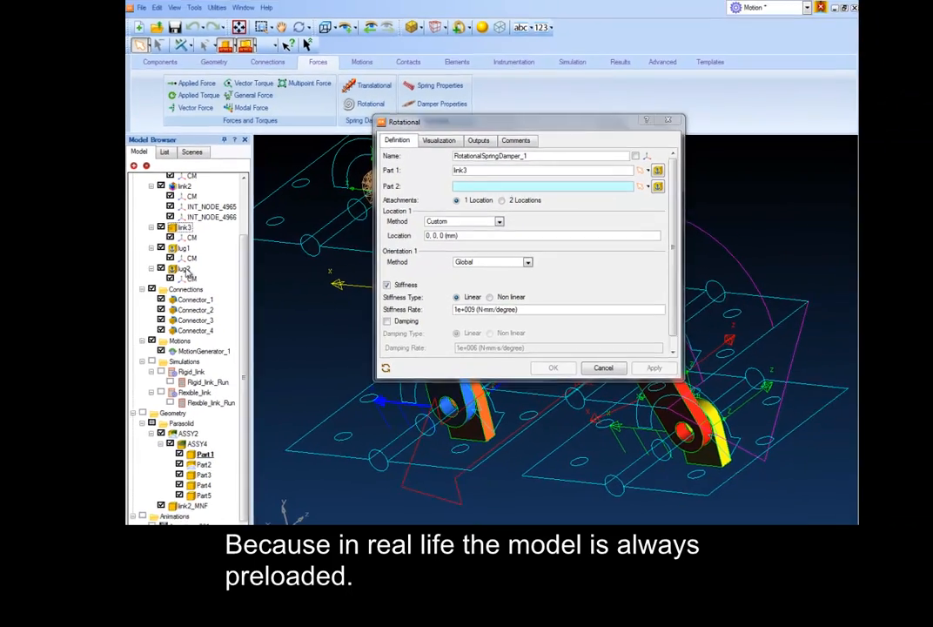
click(197, 287)
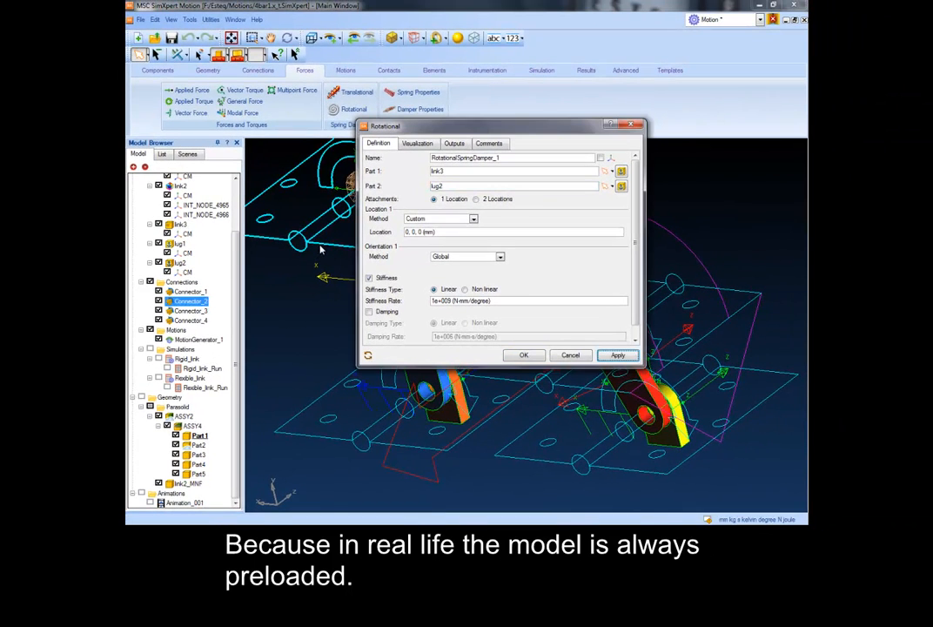
- Locate the rotational spring damper by the Geometry method, using the hole edge at the pivot between link3 and lug2
click(474, 220)
click(447, 228)
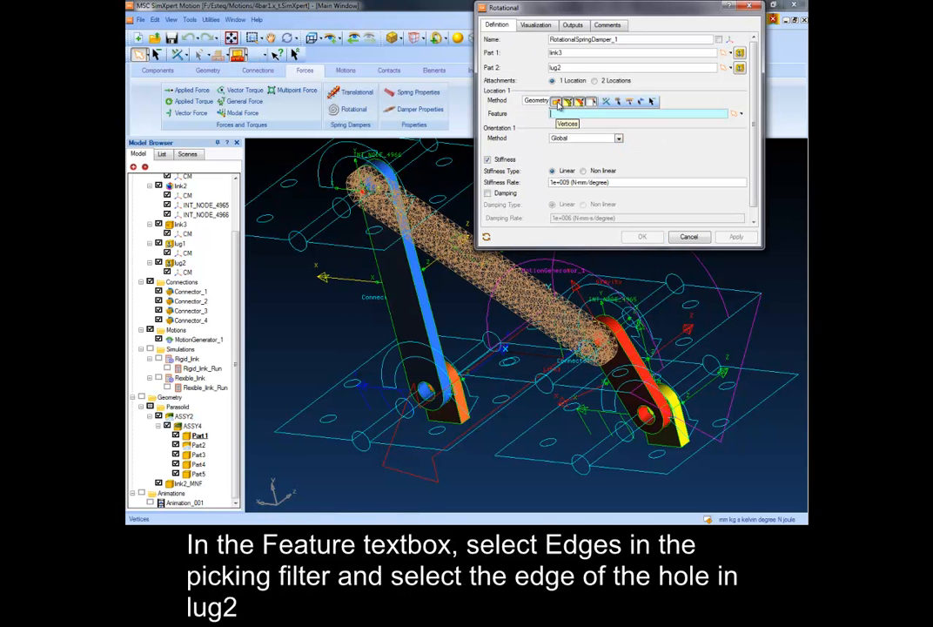
click(576, 101)
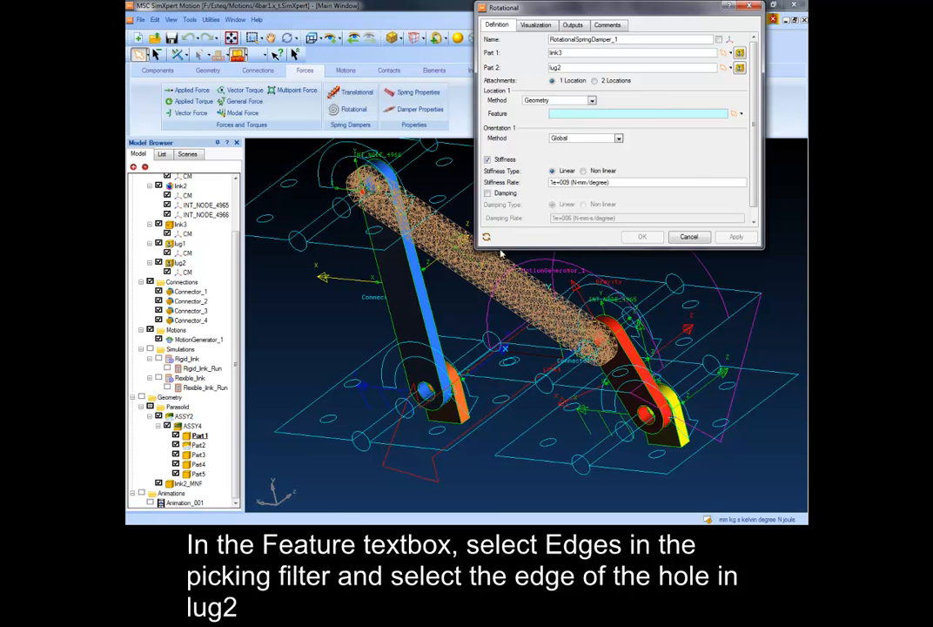
click(425, 389)
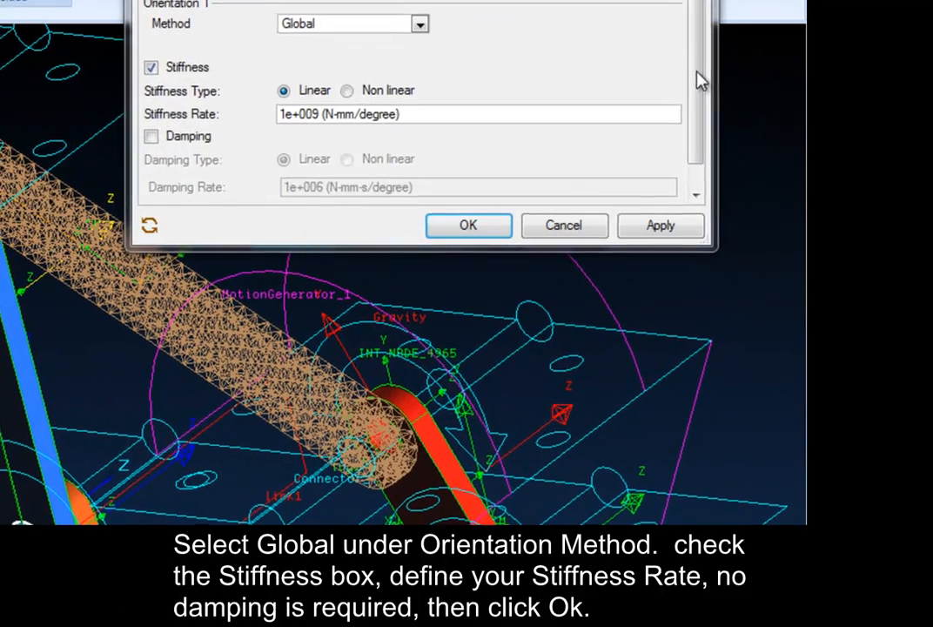
- Set the spring damper's linear stiffness rate to 1000000 N-mm/degree and create it without damping
drag(752, 170, 753, 201)
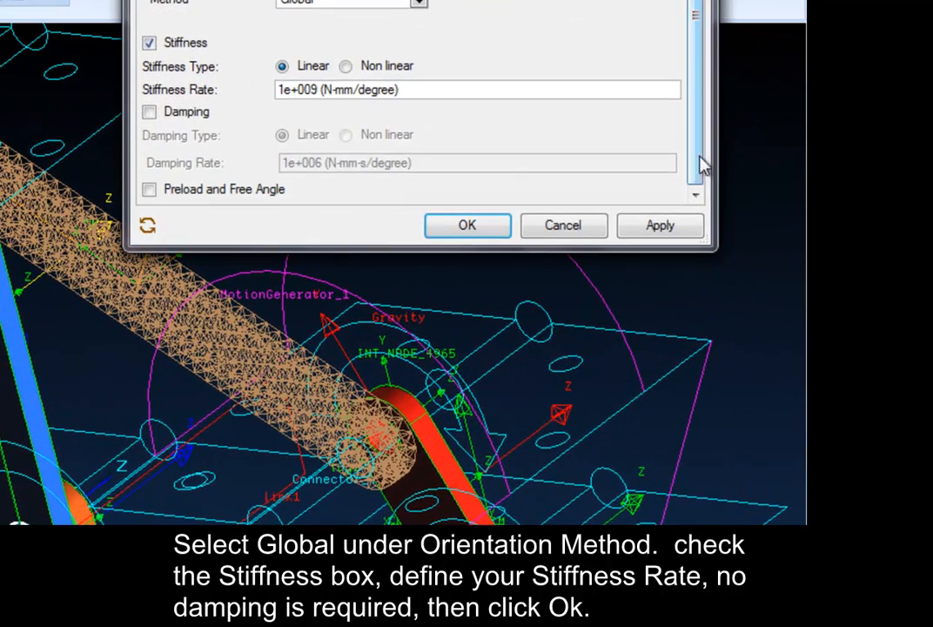
triple_click(361, 90)
text(1000000)
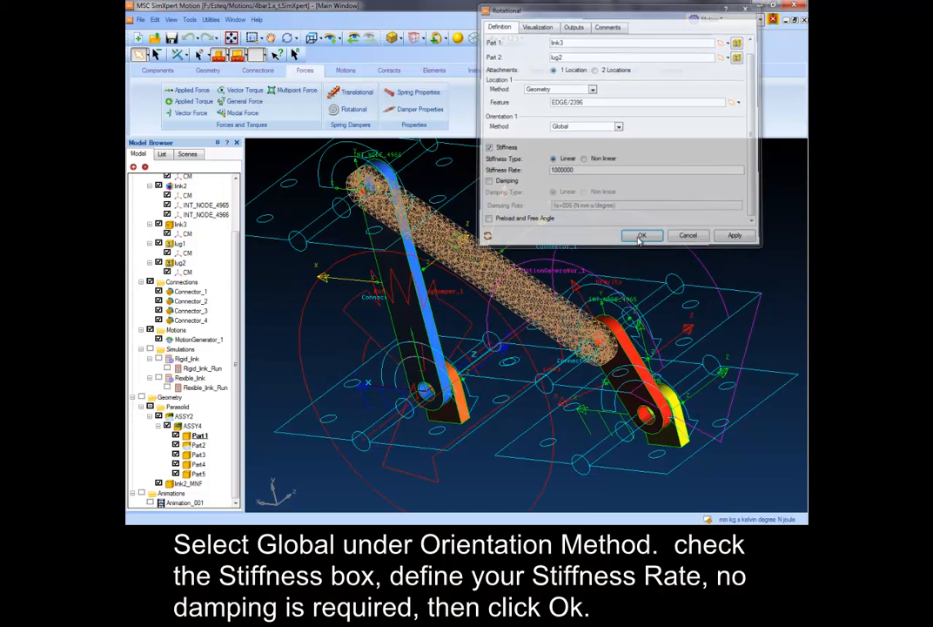
click(467, 224)
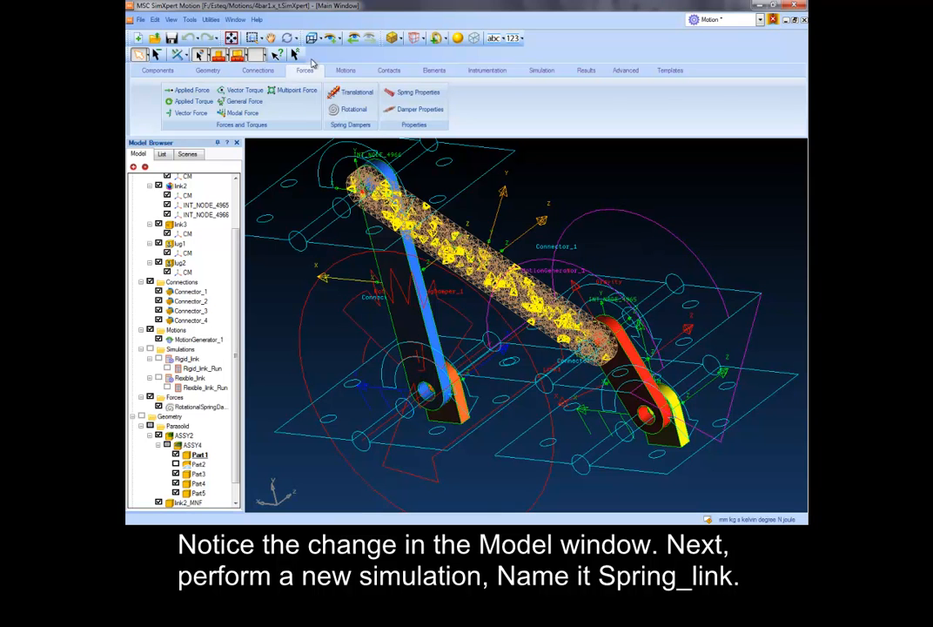
- Create a simulation named Spring_link with a 4 s end time and 200 steps, and run it
click(540, 70)
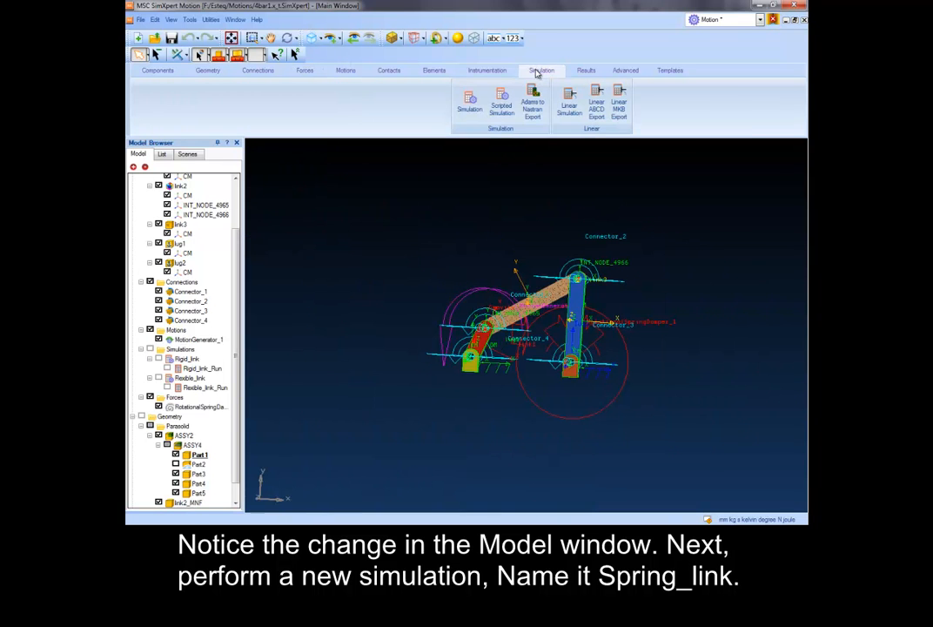
click(469, 101)
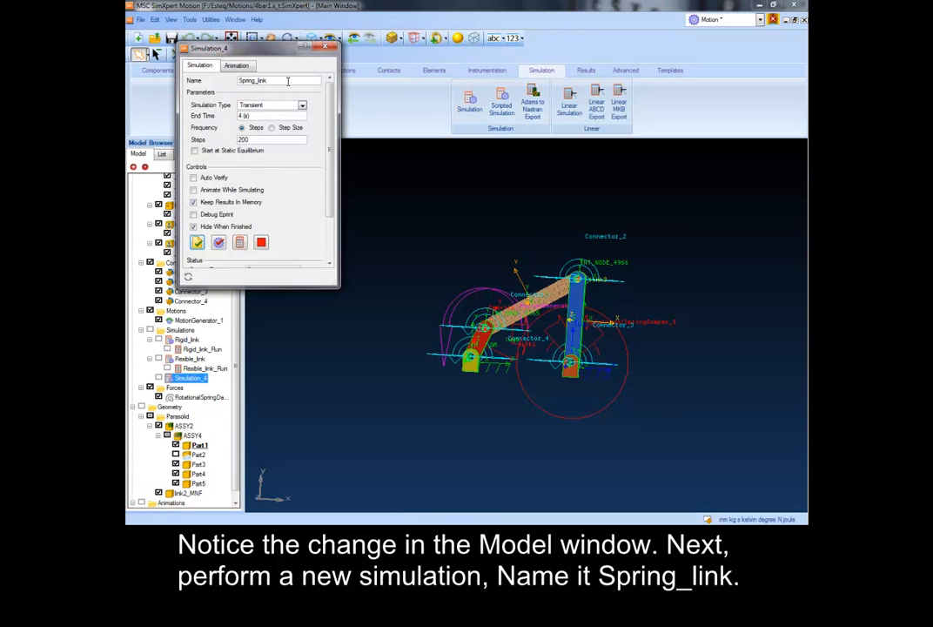
scroll(277, 157, down, 2)
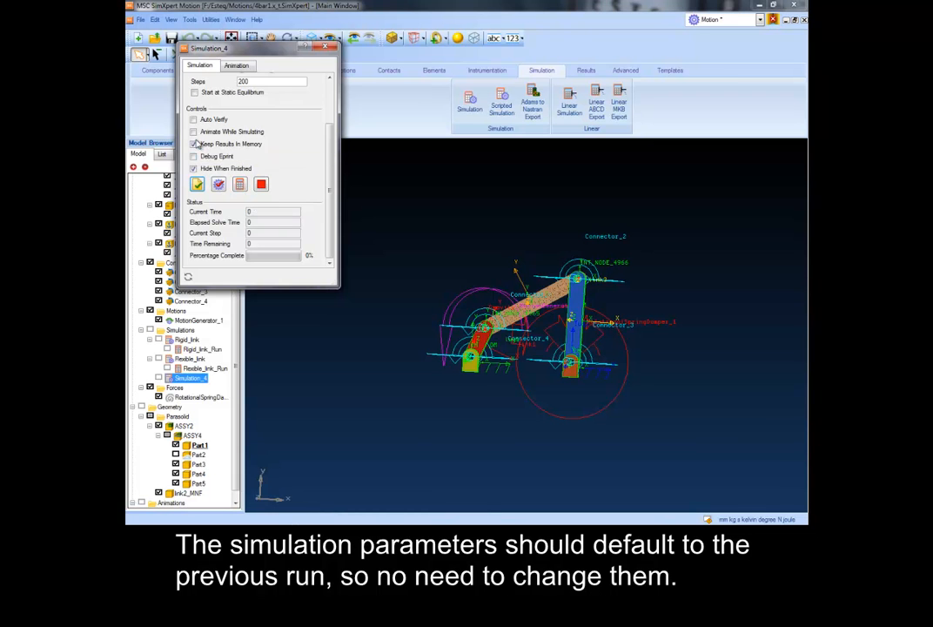
click(241, 185)
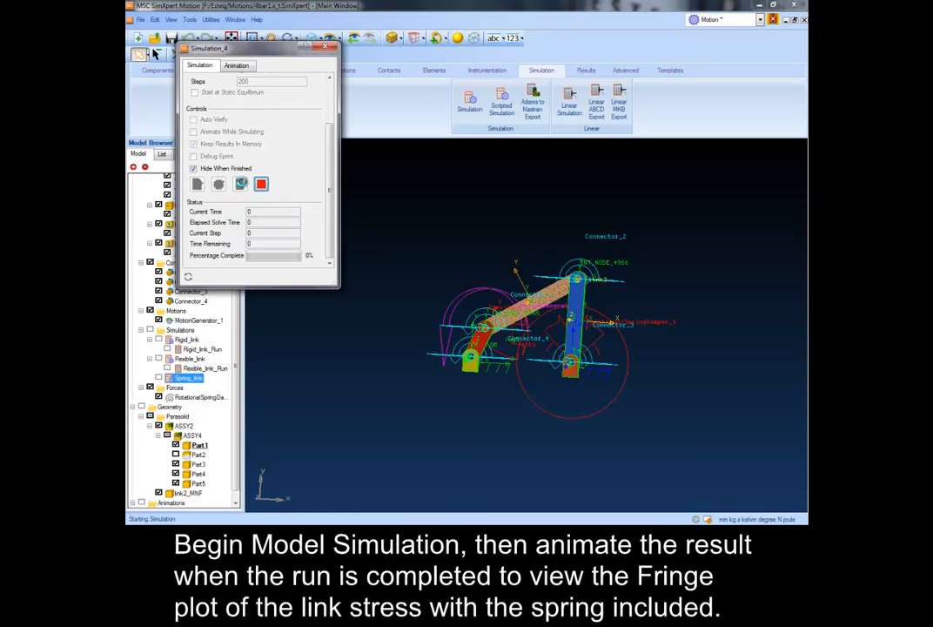
click(241, 184)
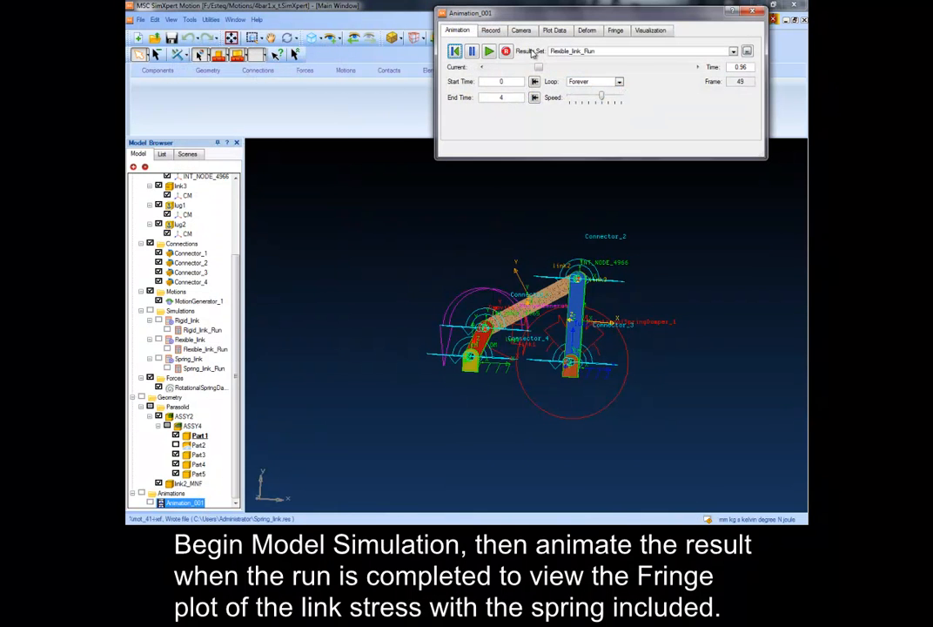
- Switch the animation's results set to Spring_link_Run and play it
click(733, 51)
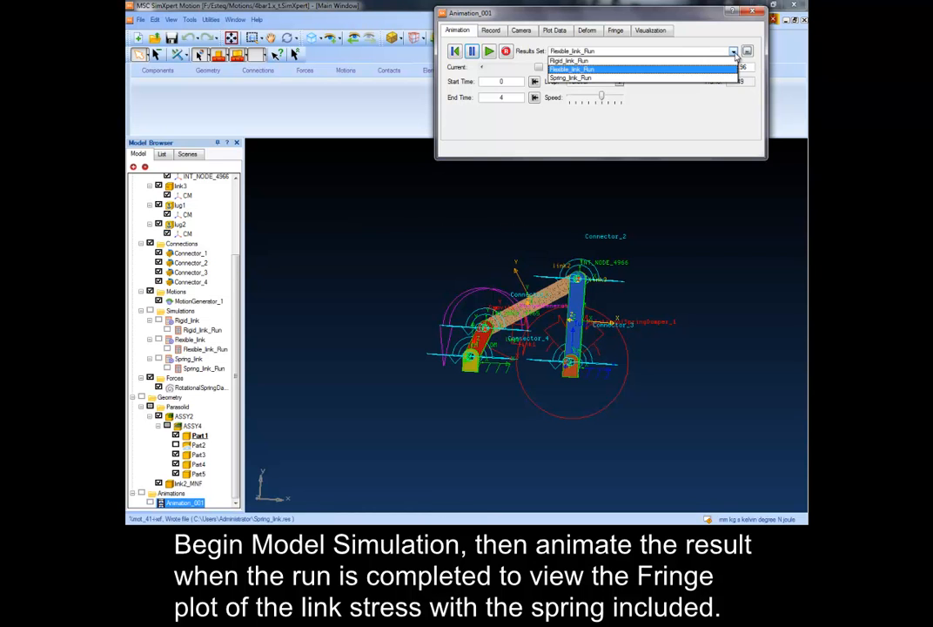
click(683, 77)
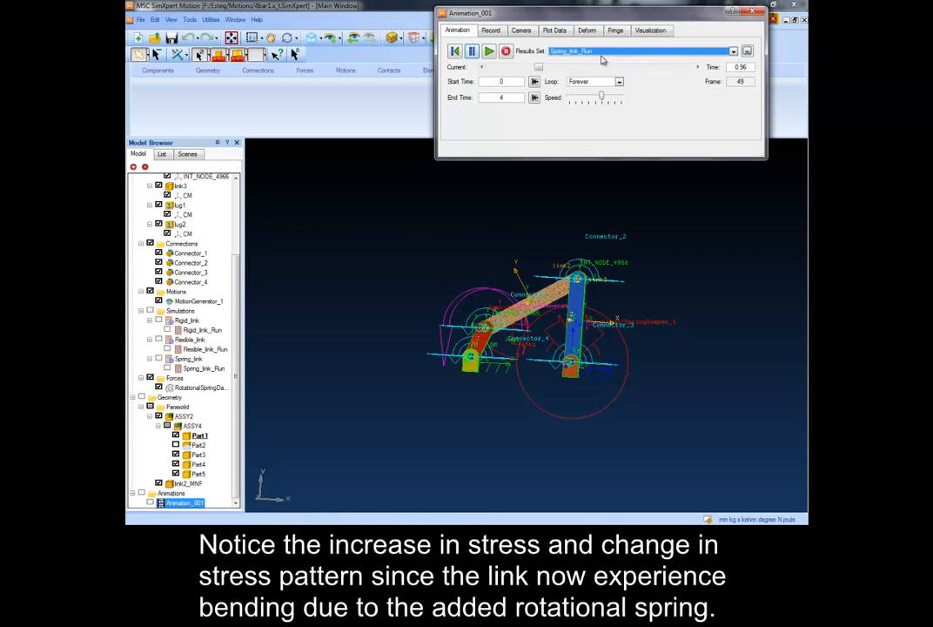
click(490, 52)
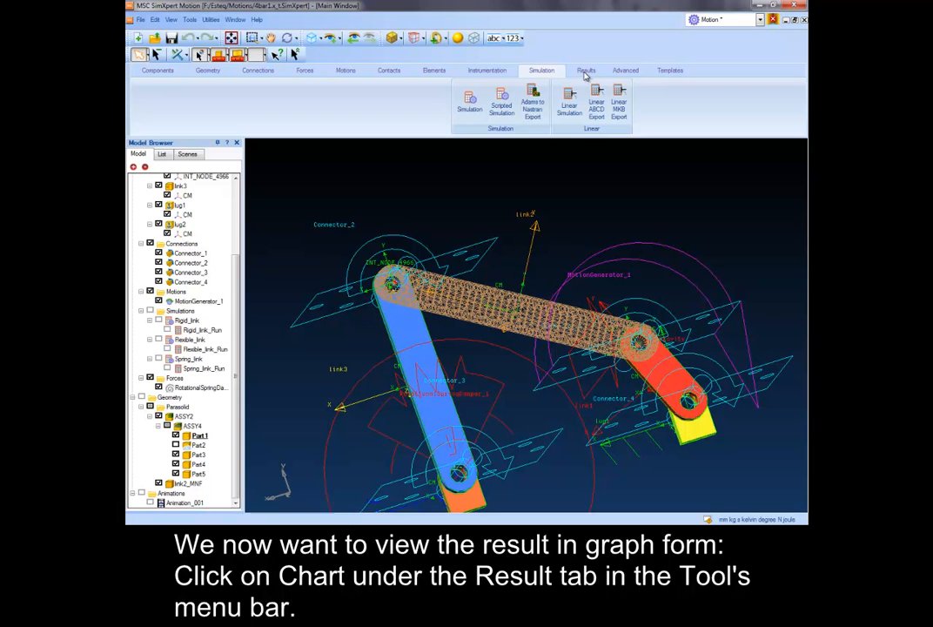
- Create a chart overlaying link1's X displacement from Spring_link_Run and Rigid_link_Run, and move the chart settings clear of the curves
click(586, 70)
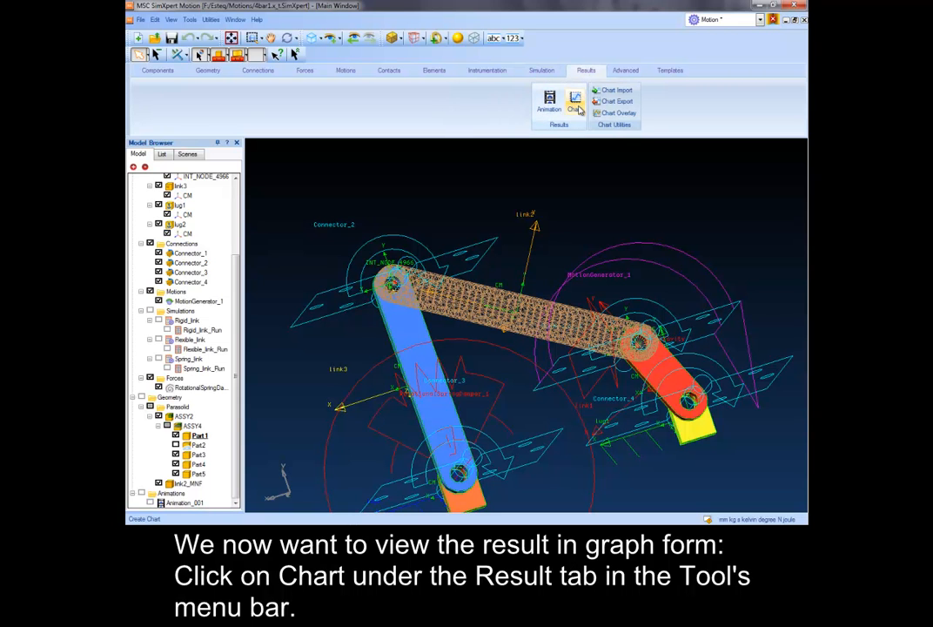
click(574, 101)
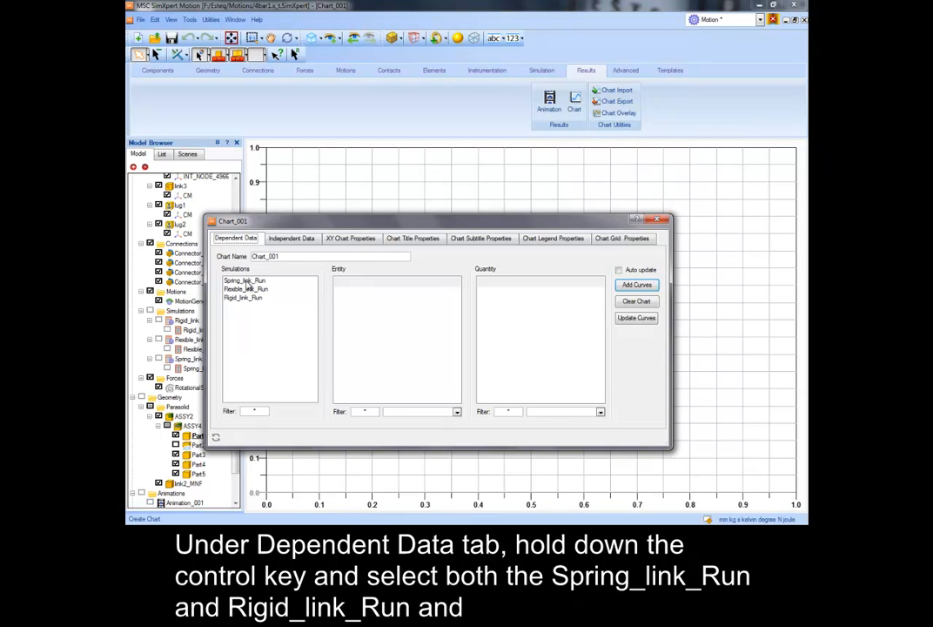
click(245, 280)
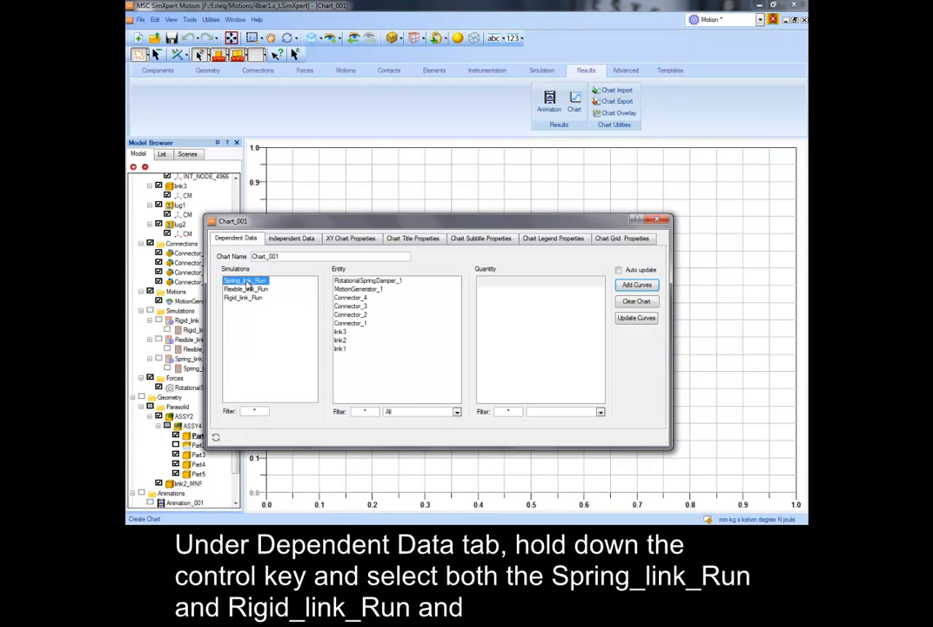
ctrl+click(244, 298)
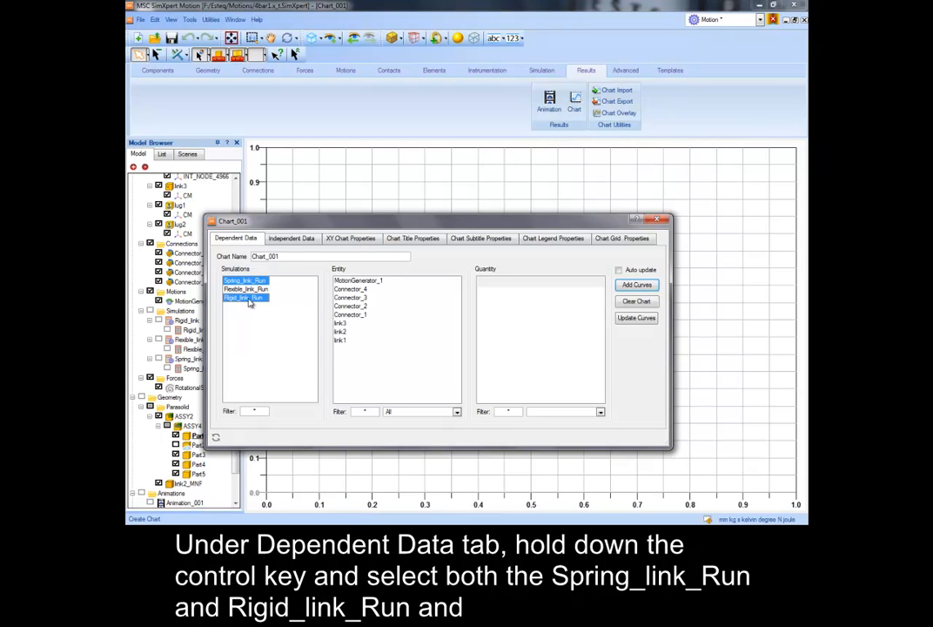
click(340, 340)
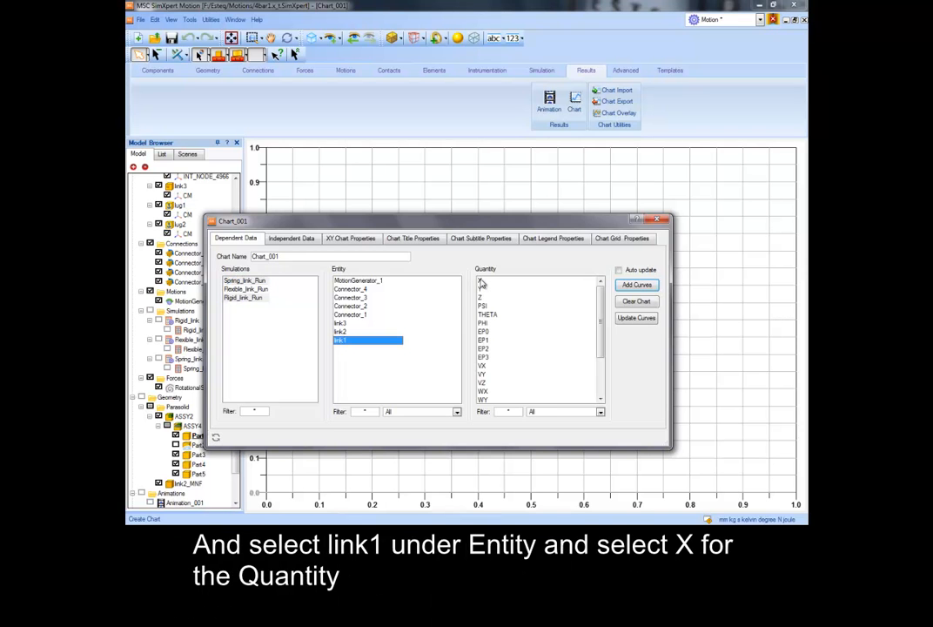
click(481, 281)
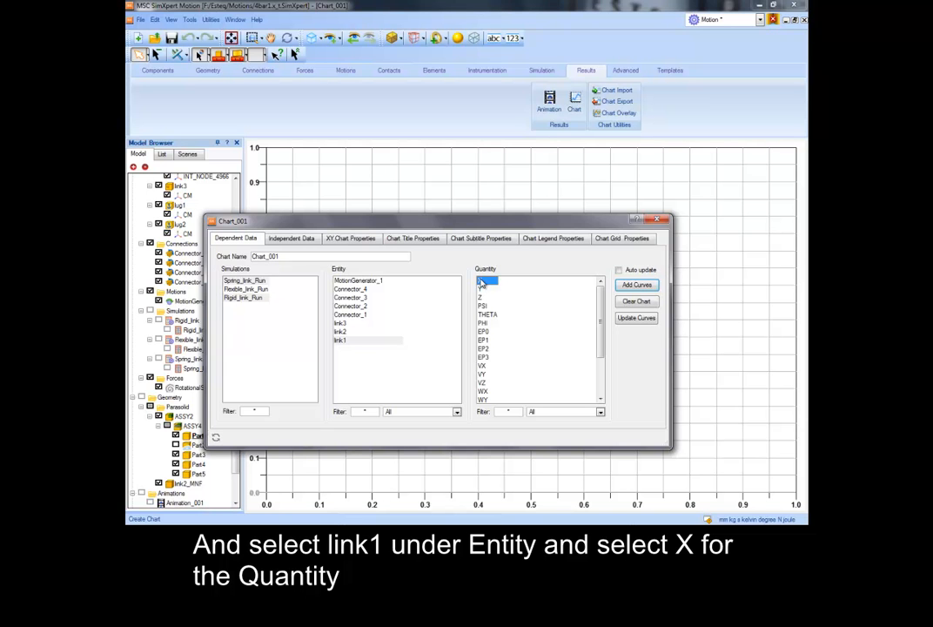
click(637, 284)
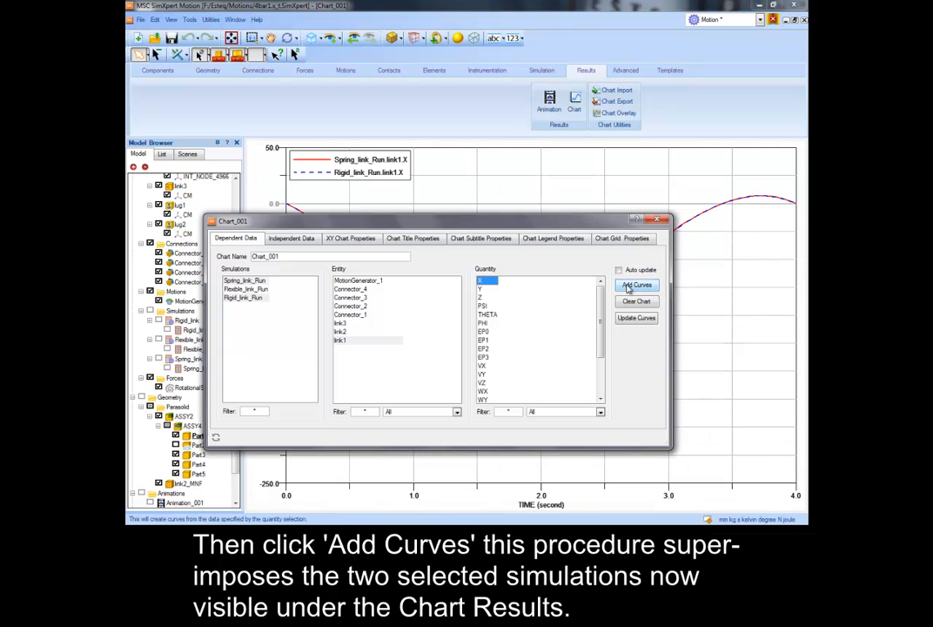
drag(532, 129, 539, 529)
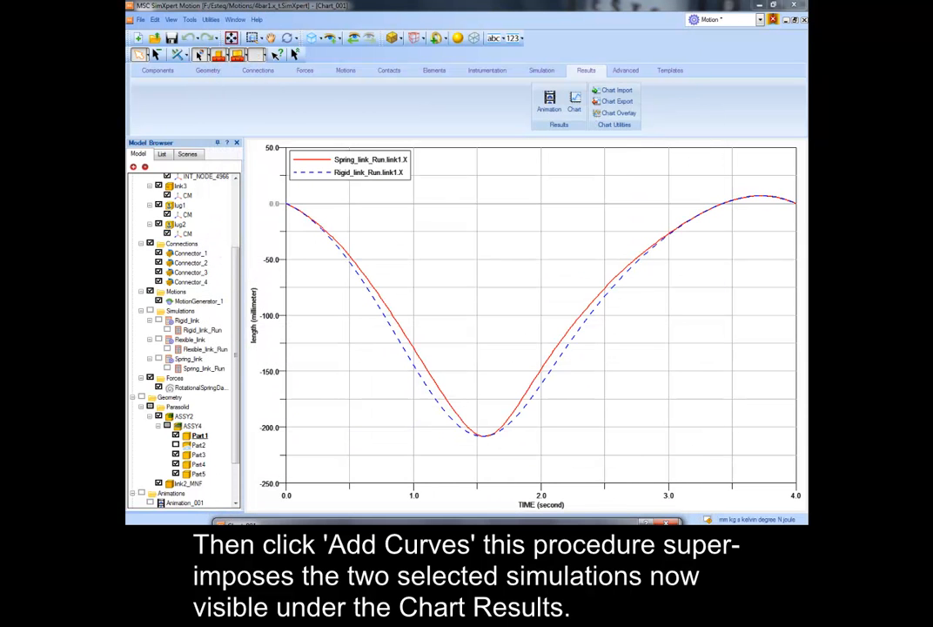